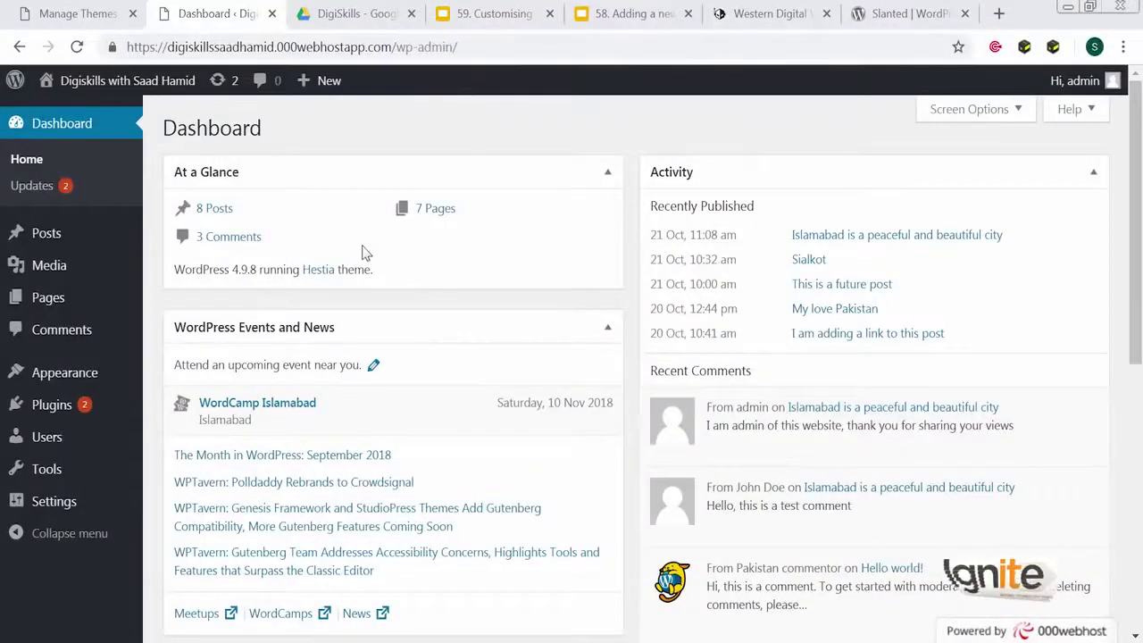
# Step: Activate the Slanted theme in place of Hestia from the installed themes list
pyautogui.moveTo(90, 380)
pyautogui.click(175, 384)
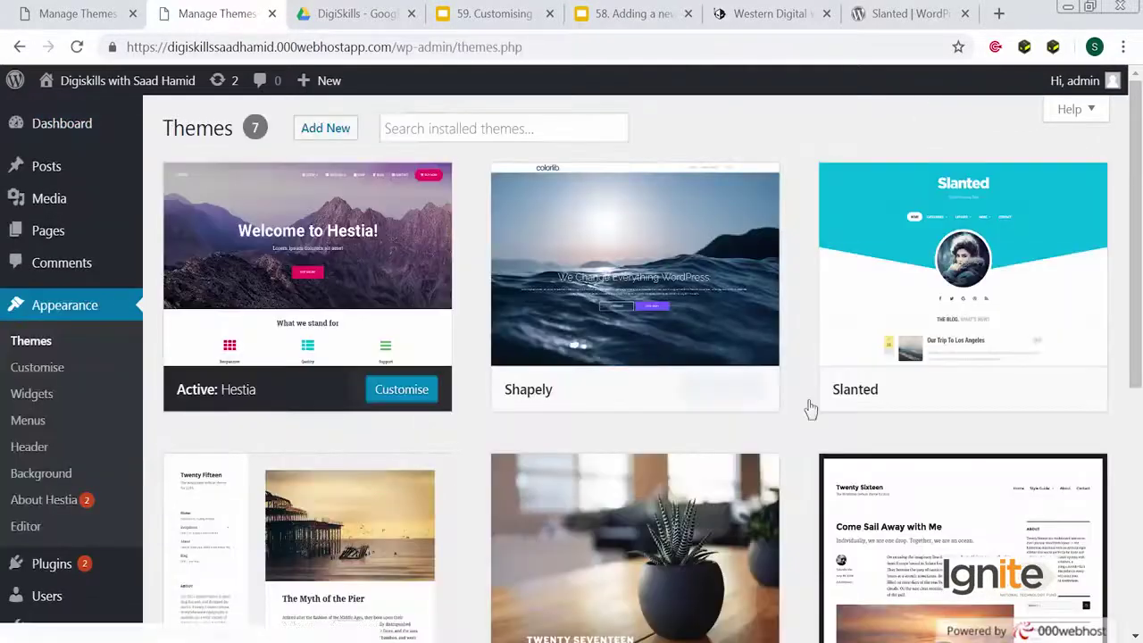
pyautogui.moveTo(1056, 329)
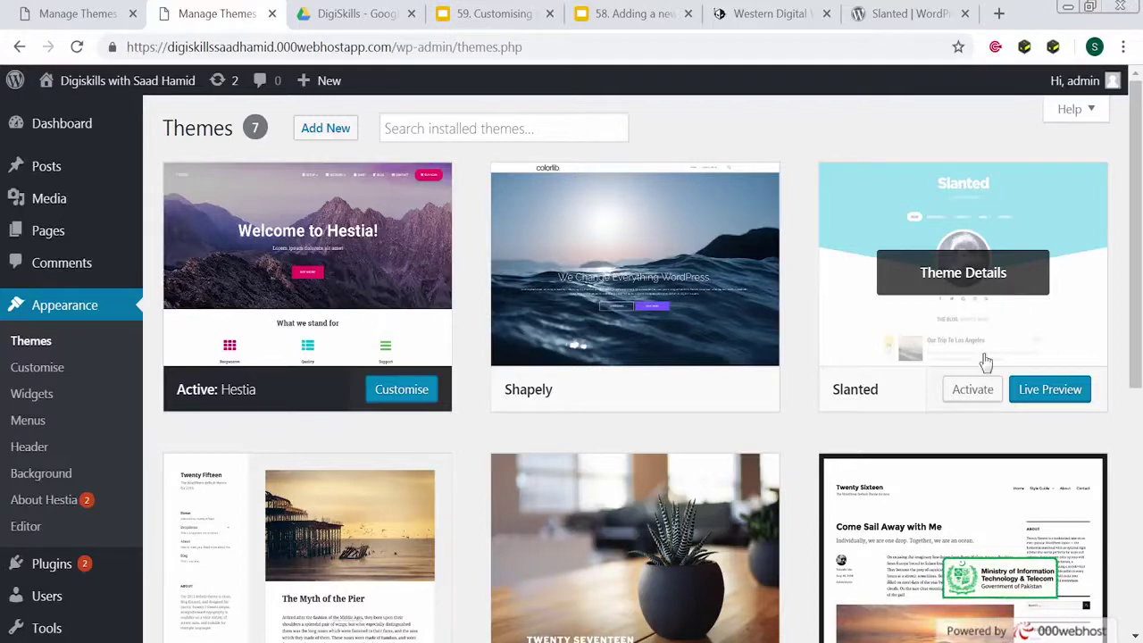
pyautogui.click(975, 391)
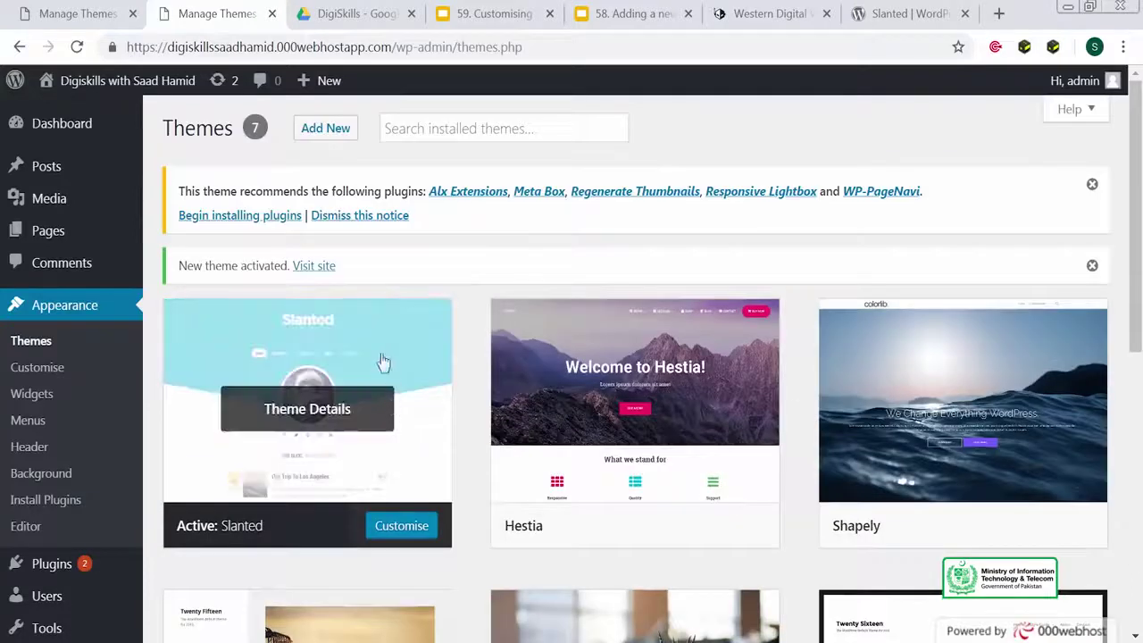
# Step: Open the live site in a new browser tab and switch to it
pyautogui.rightClick(317, 266)
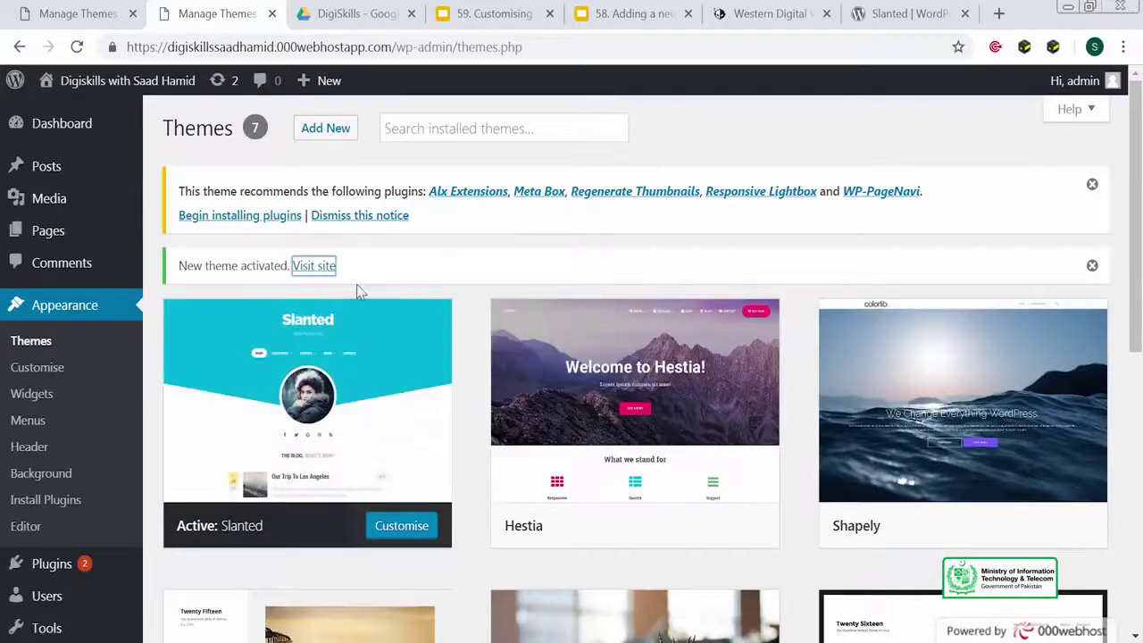
pyautogui.click(409, 289)
pyautogui.click(299, 16)
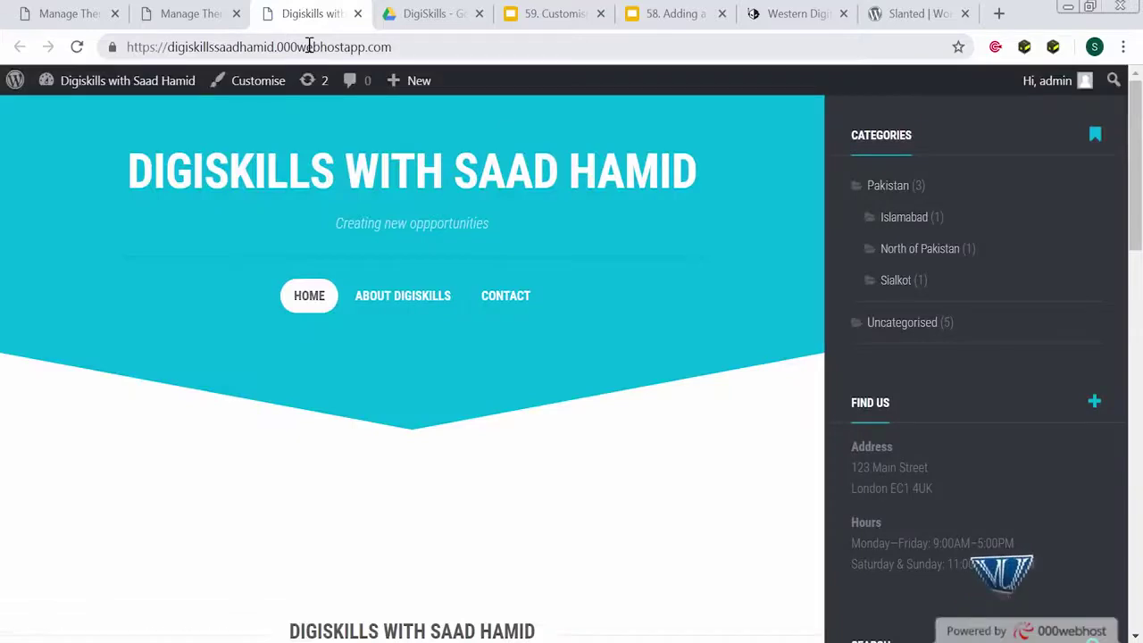
# Step: Scroll the Slanted front page and open the Islamabad post
pyautogui.scroll(-7, 465, 544)
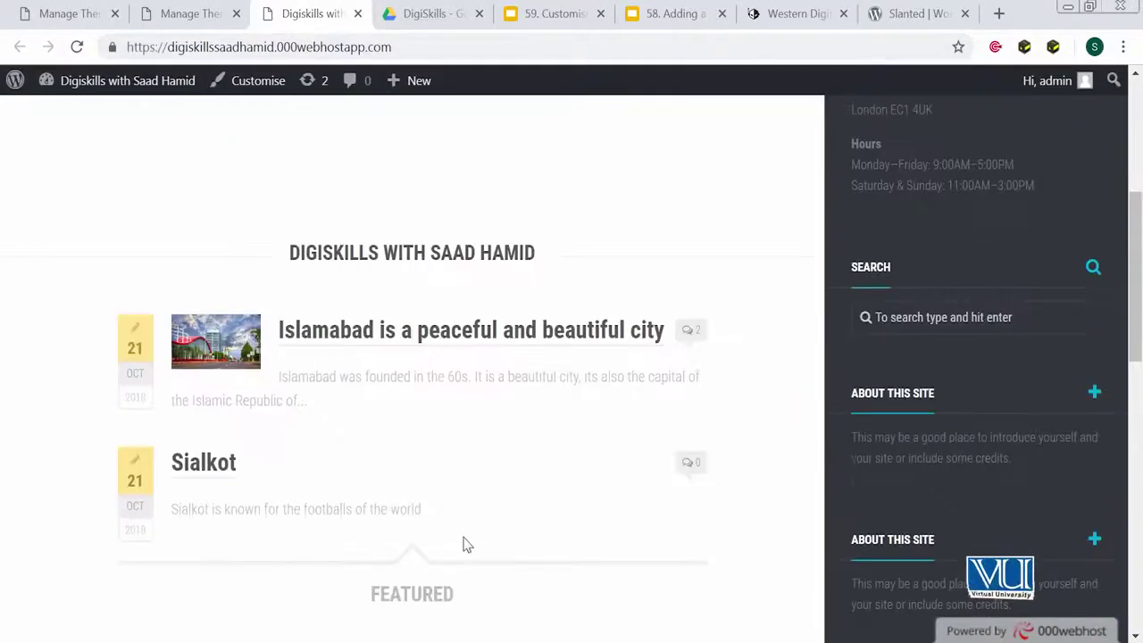
pyautogui.scroll(3, 464, 544)
pyautogui.click(401, 345)
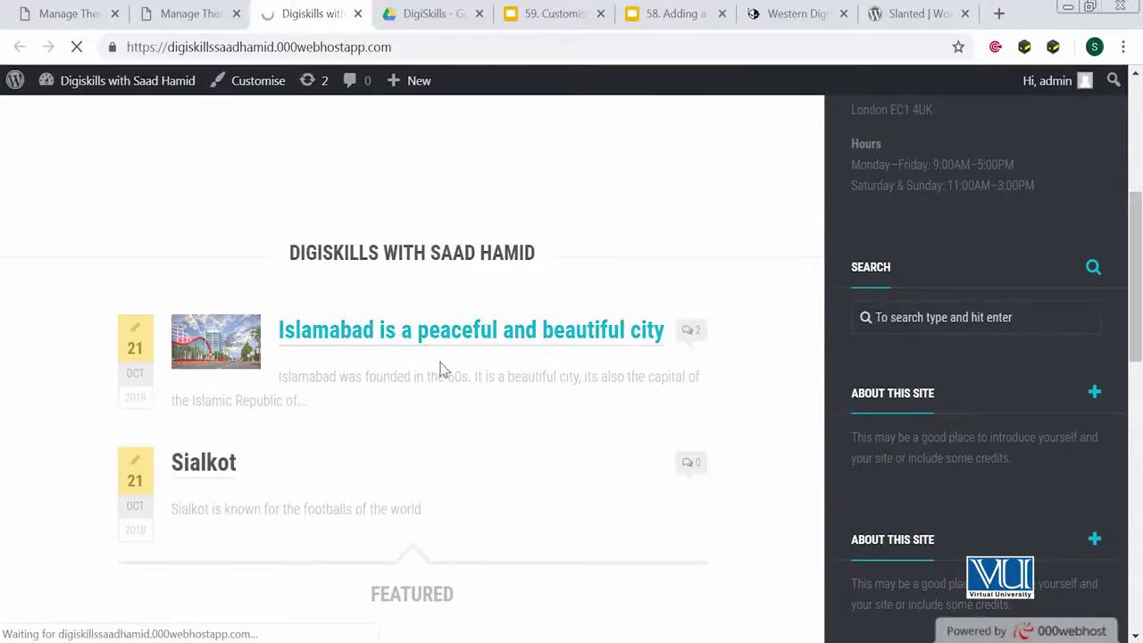
# Step: Read the Islamabad post, then return to the Manage Themes tab and open Customise
pyautogui.scroll(-8, 427, 415)
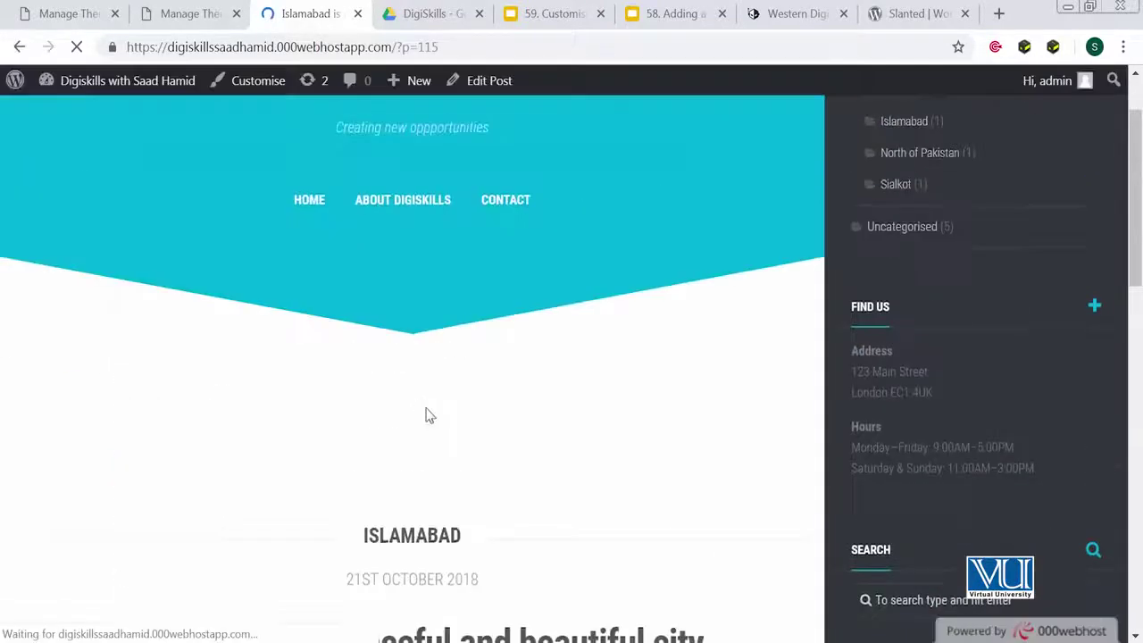
pyautogui.scroll(7, 423, 413)
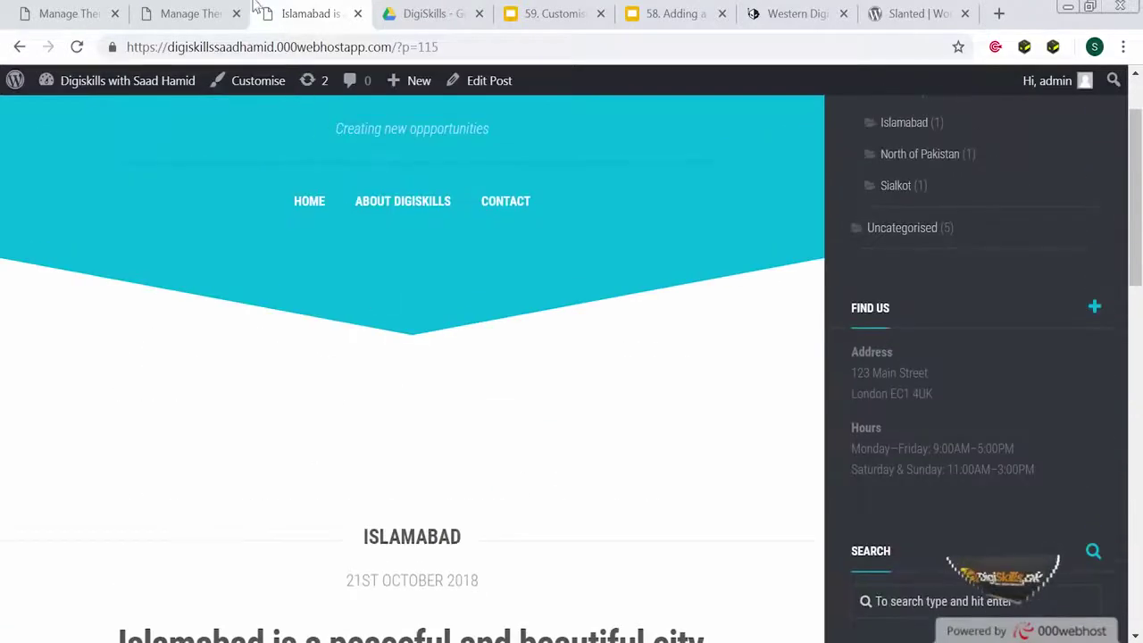
pyautogui.click(212, 11)
pyautogui.click(89, 364)
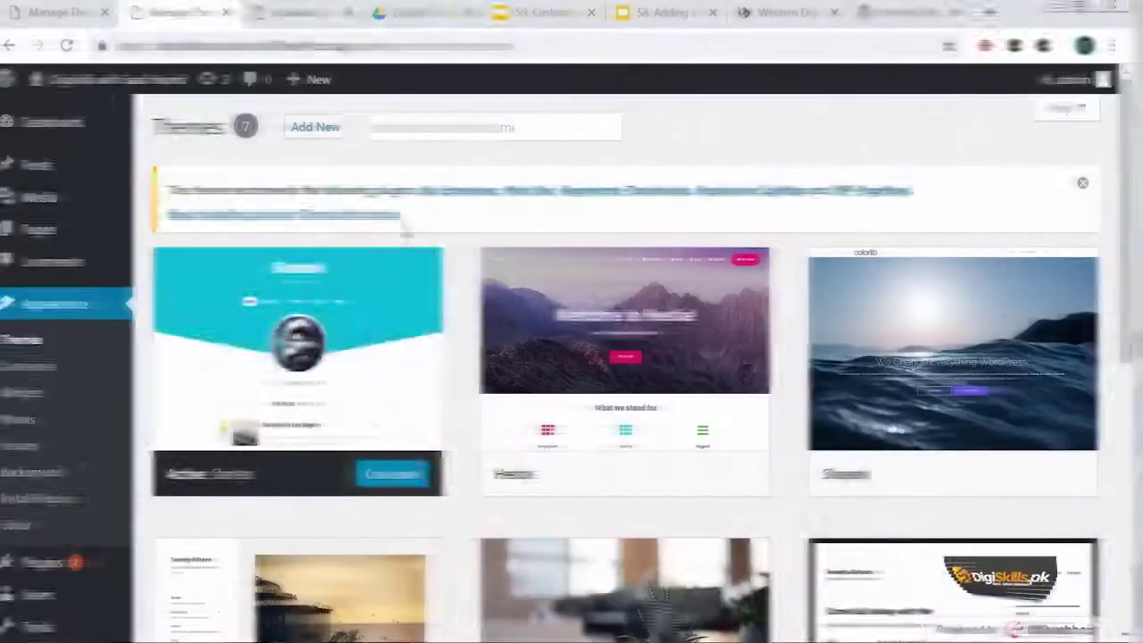
# Step: Set Slanted's primary colour to yellow-green #c0d600 under Theme Options > Styling
pyautogui.moveTo(390, 317)
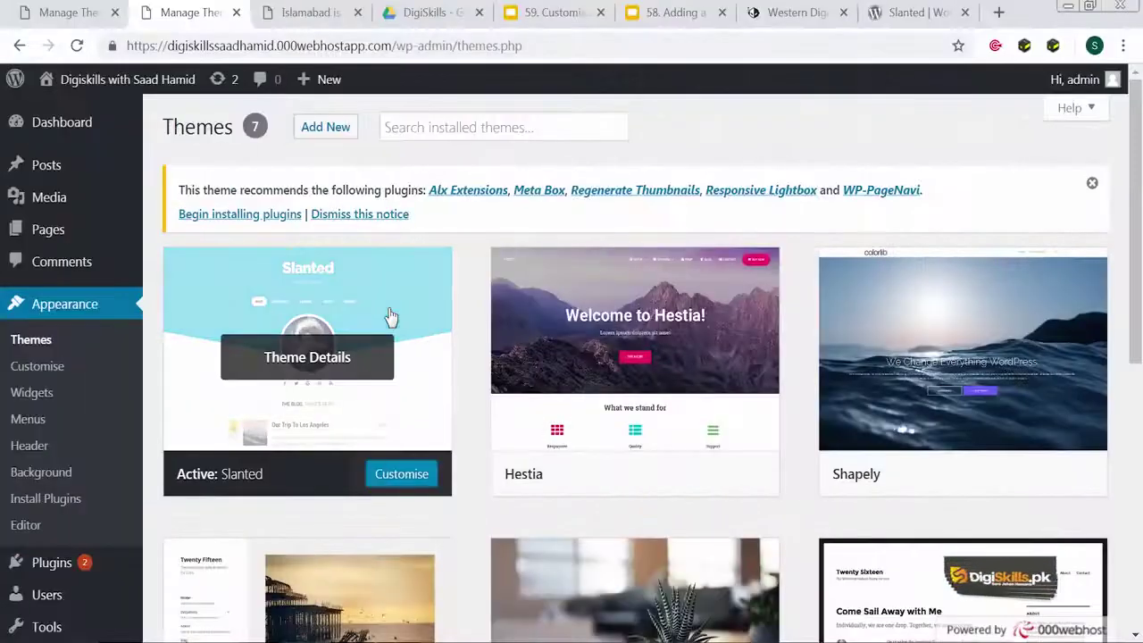
pyautogui.click(384, 474)
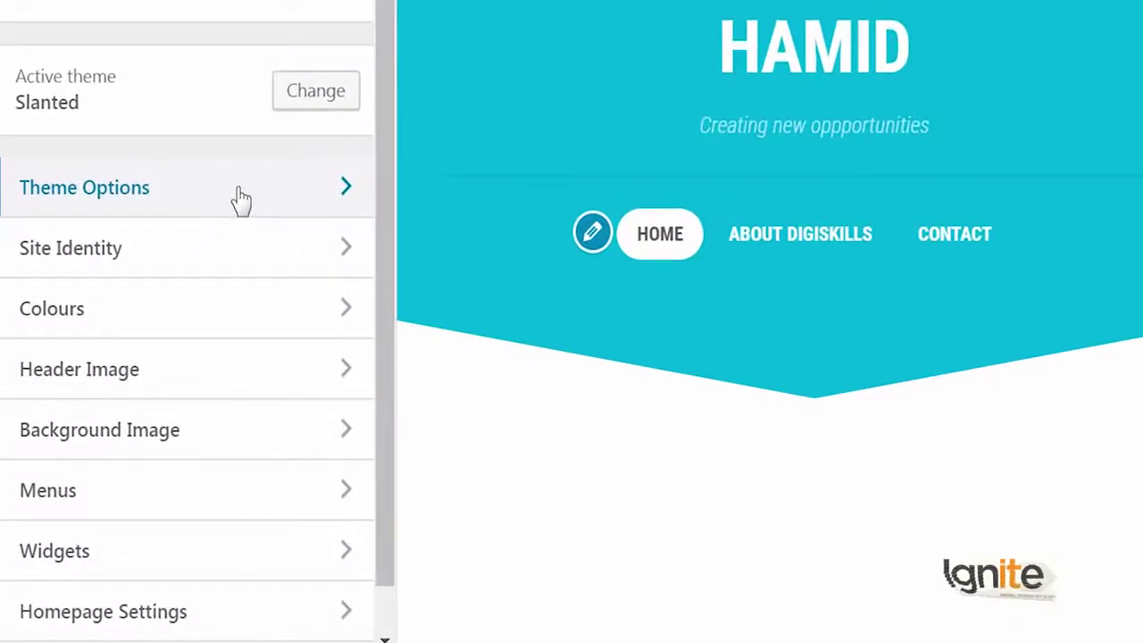
pyautogui.click(241, 199)
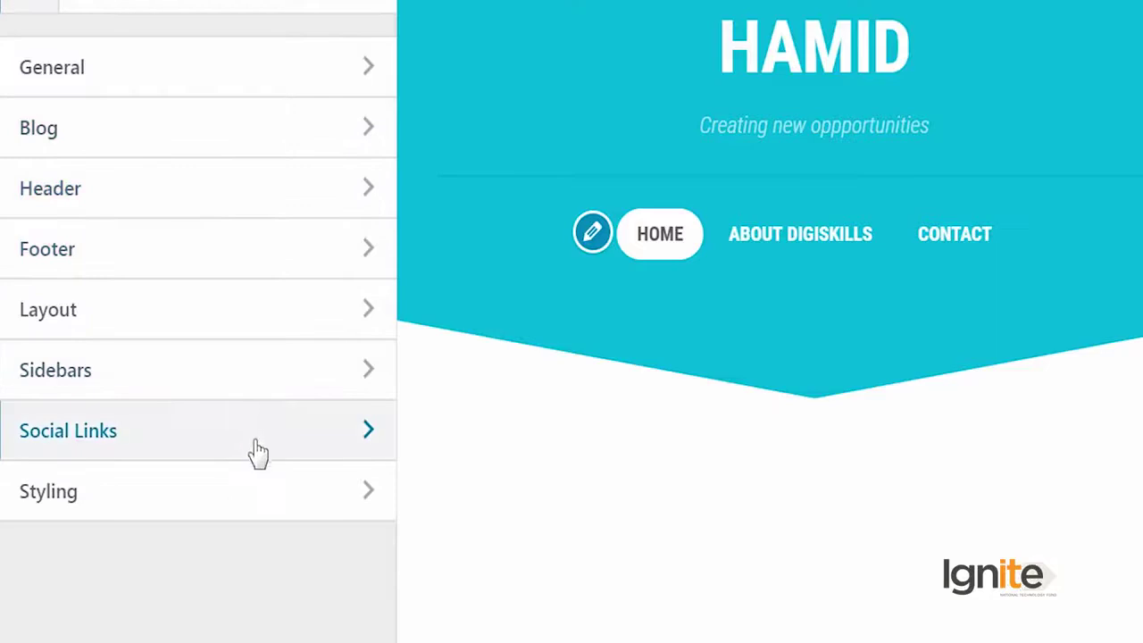
pyautogui.click(256, 507)
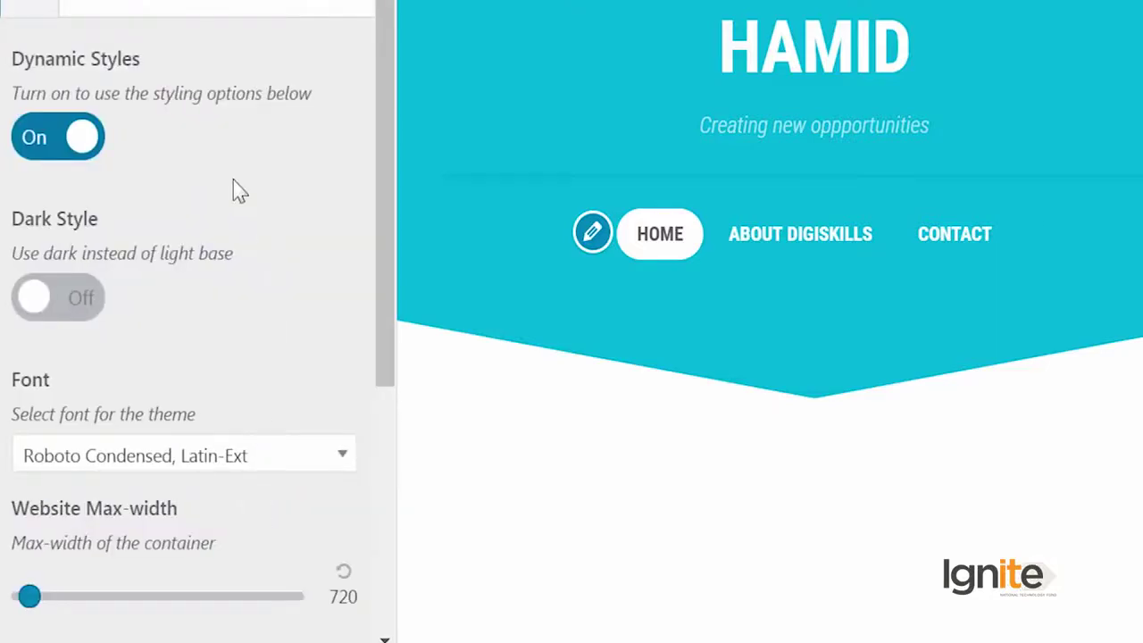
pyautogui.scroll(-5, 235, 183)
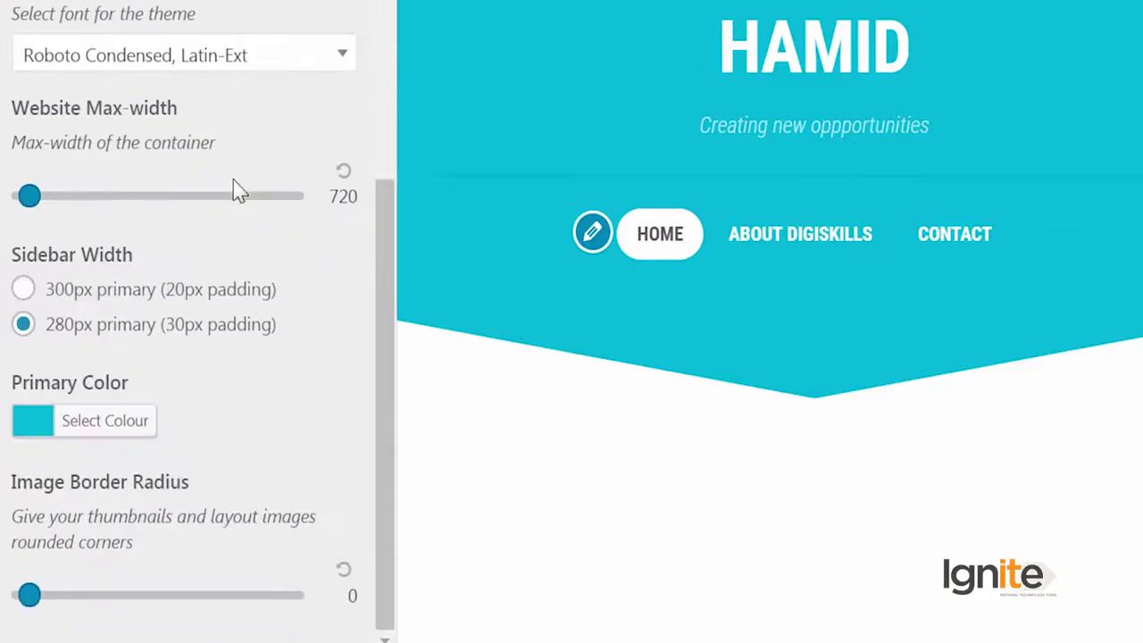
pyautogui.click(118, 437)
pyautogui.scroll(-2, 391, 509)
pyautogui.click(305, 470)
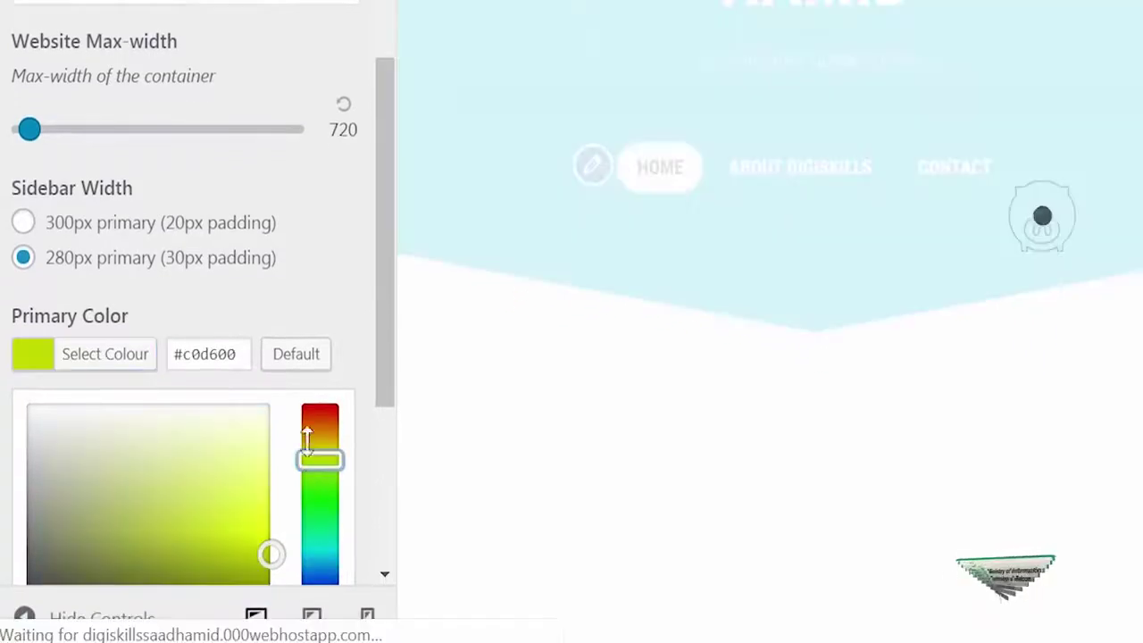
# Step: Switch Dark Style on and return to the main Customiser menu
pyautogui.scroll(-3, 178, 508)
pyautogui.scroll(7, 179, 507)
pyautogui.scroll(-2, 179, 500)
pyautogui.click(89, 94)
pyautogui.scroll(2, 179, 133)
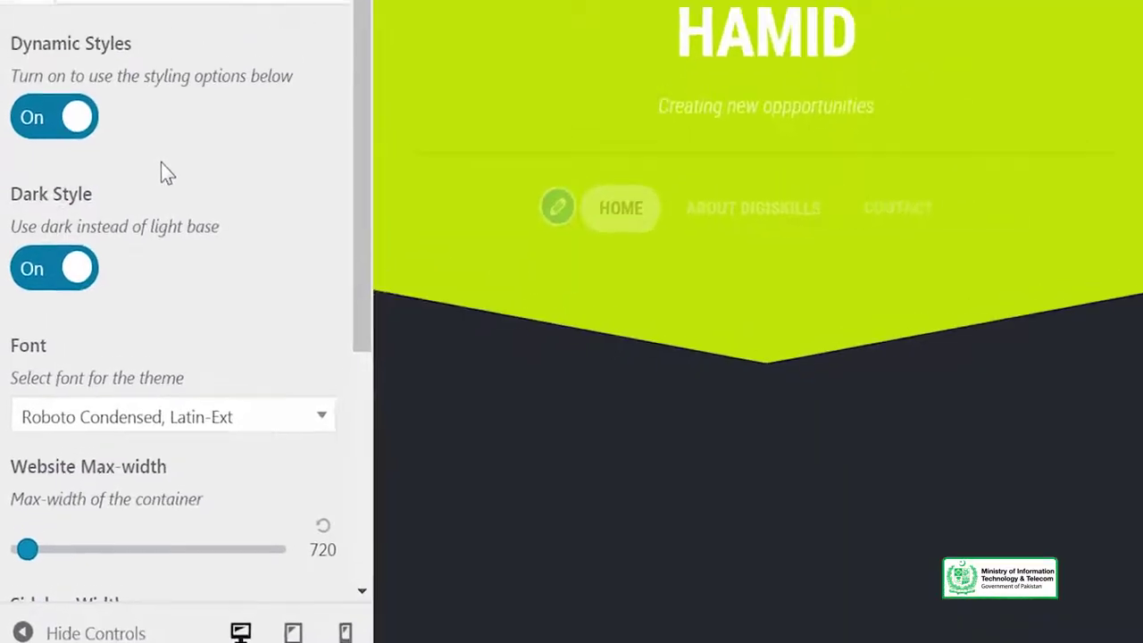
pyautogui.scroll(-3, 205, 482)
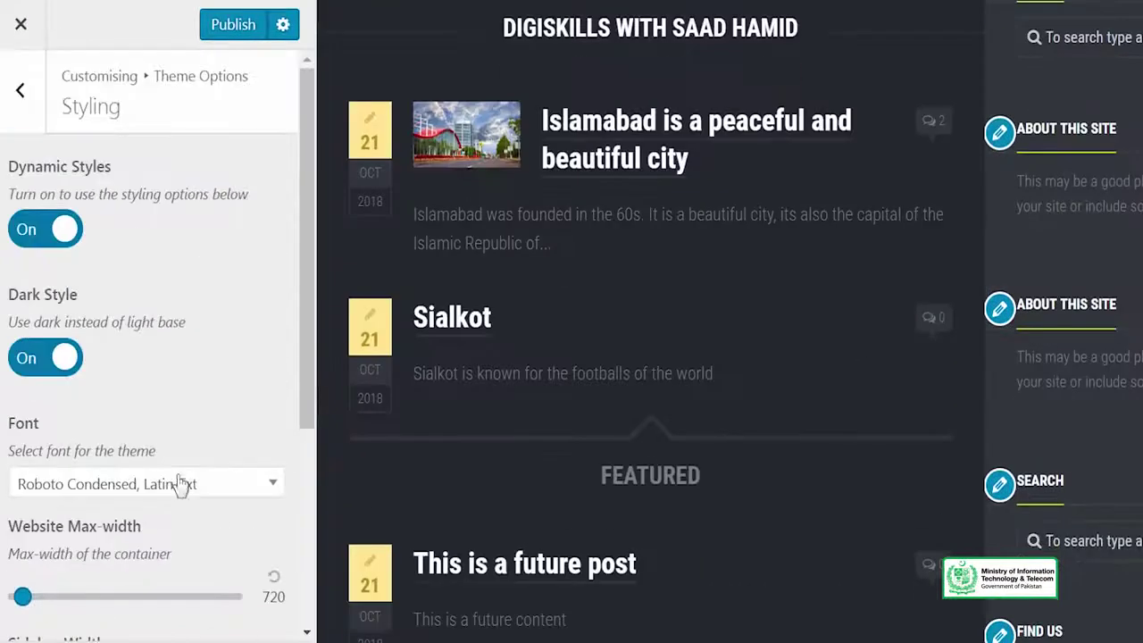
pyautogui.click(20, 89)
pyautogui.click(27, 129)
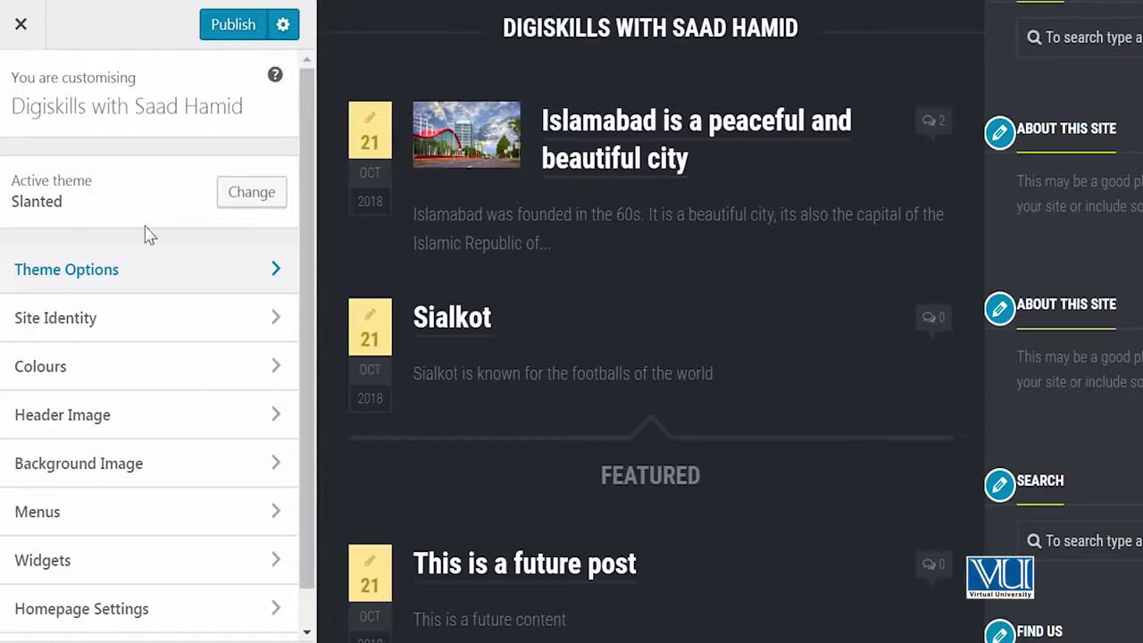
# Step: Change the site background colour to black in the Colours settings
pyautogui.click(127, 364)
pyautogui.click(96, 281)
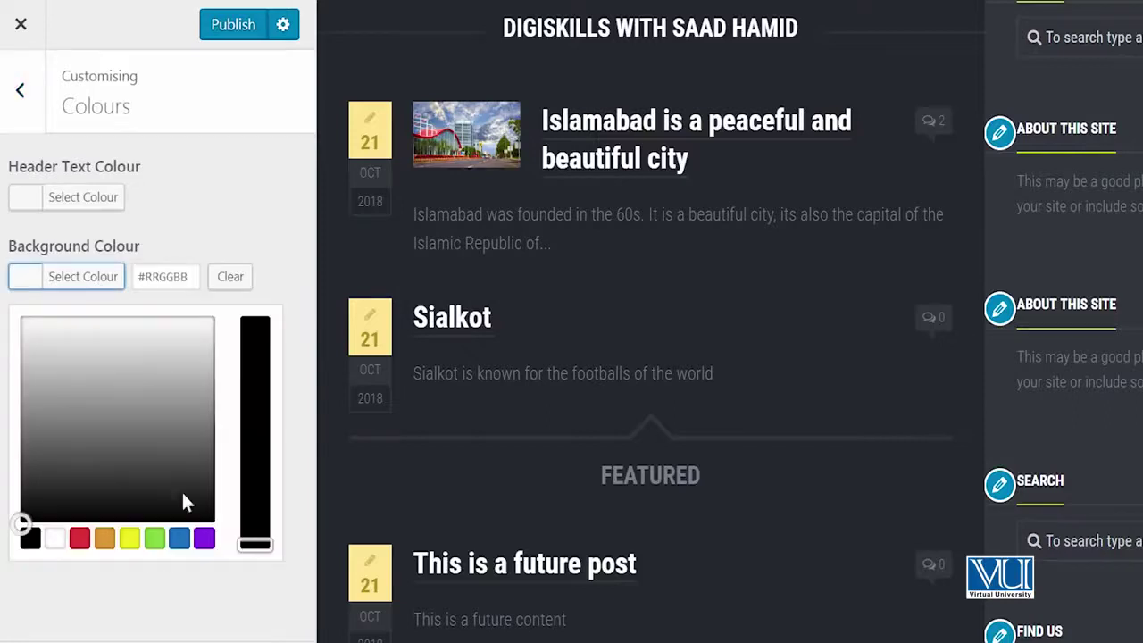
pyautogui.click(79, 538)
pyautogui.click(29, 538)
pyautogui.click(34, 117)
# Step: Check Homepage Settings, then reload the Islamabad post to see the new colours
pyautogui.scroll(-1, 163, 449)
pyautogui.scroll(1, 120, 608)
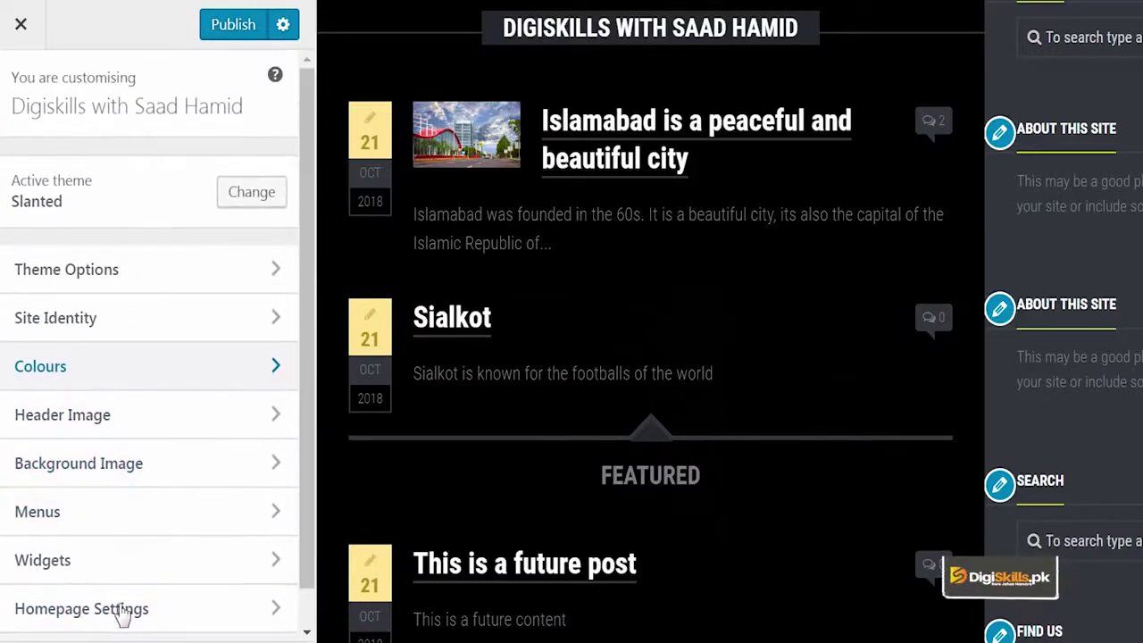
pyautogui.click(120, 610)
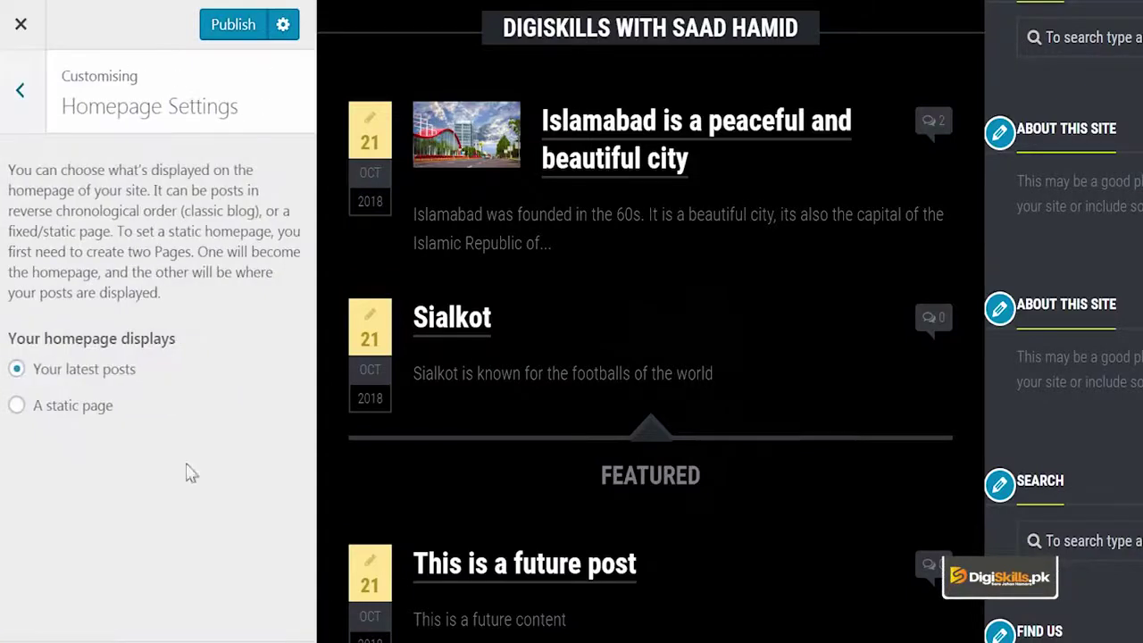
pyautogui.click(22, 80)
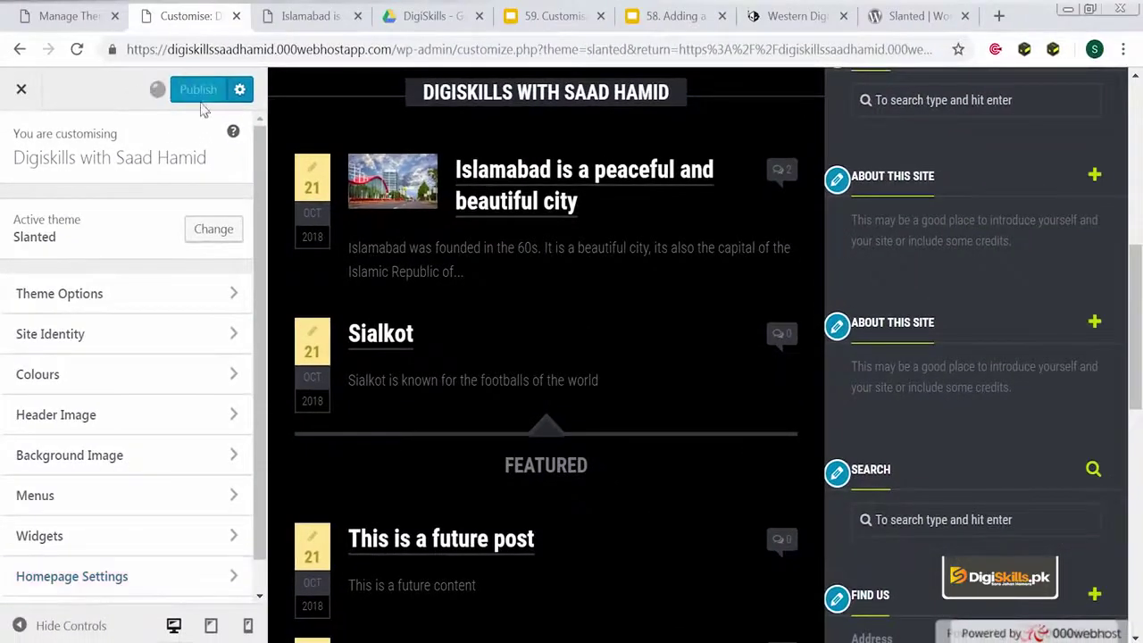
pyautogui.click(302, 16)
pyautogui.click(77, 49)
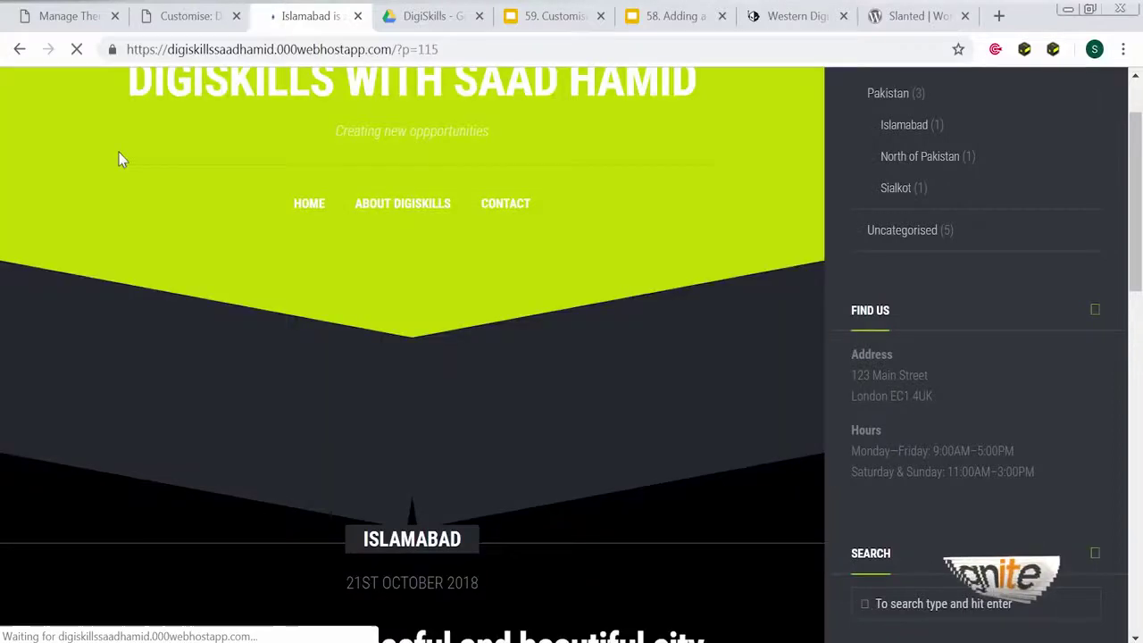
pyautogui.scroll(1, 140, 230)
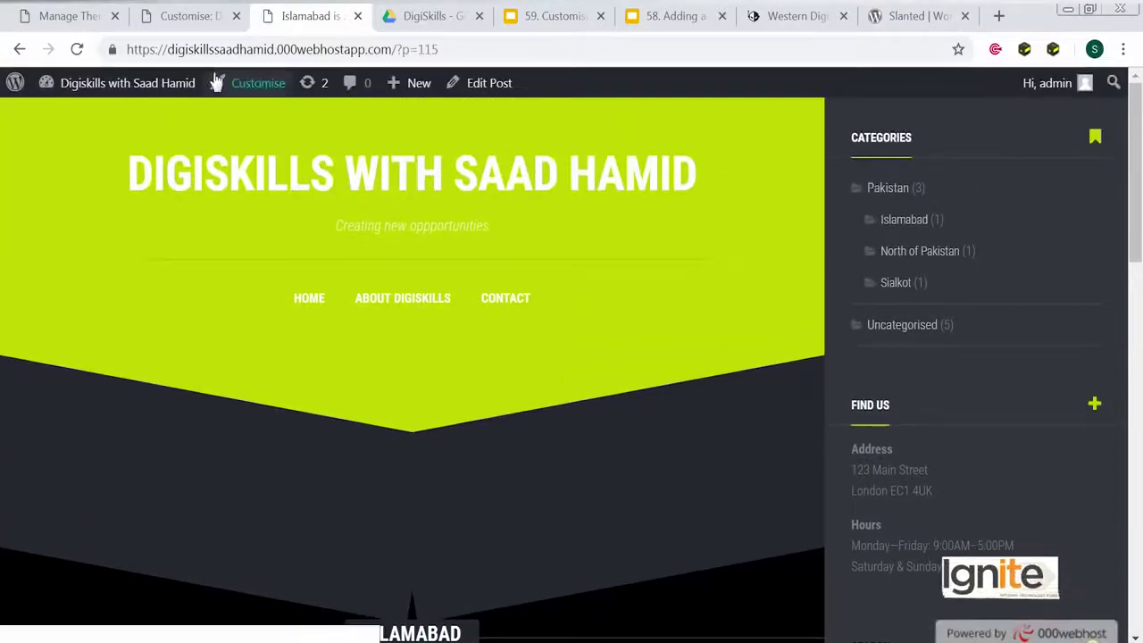
# Step: Return to the Manage Themes tab showing Slanted as the active theme
pyautogui.click(204, 18)
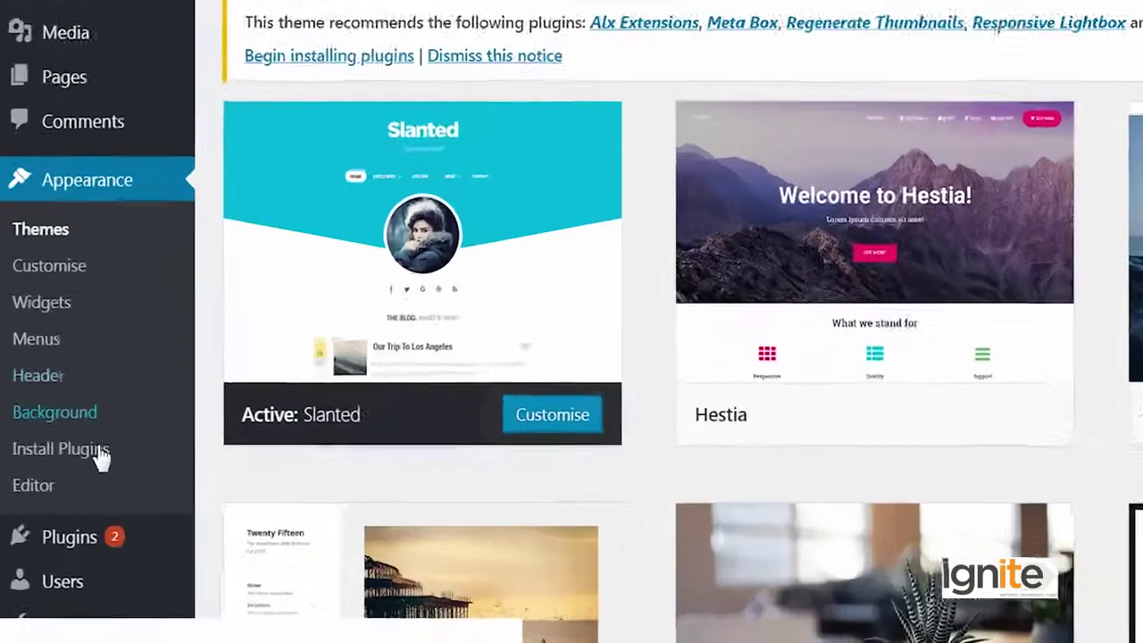
# Step: Search Add New plugins for 'siteorigin' and install Page Builder by SiteOrigin
pyautogui.moveTo(84, 574)
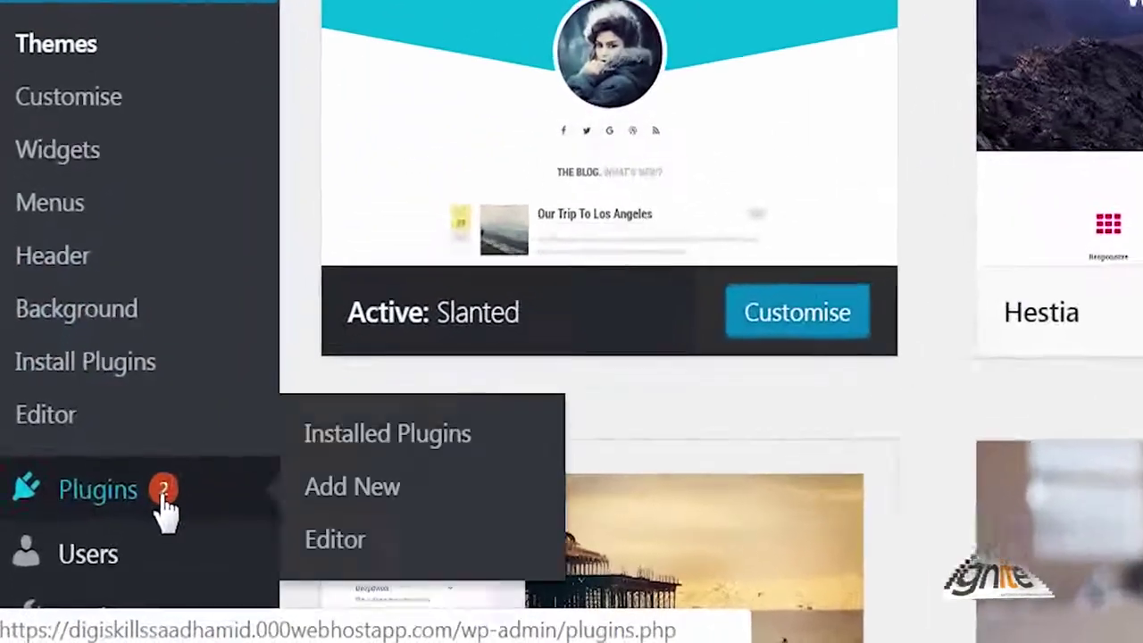
pyautogui.click(400, 505)
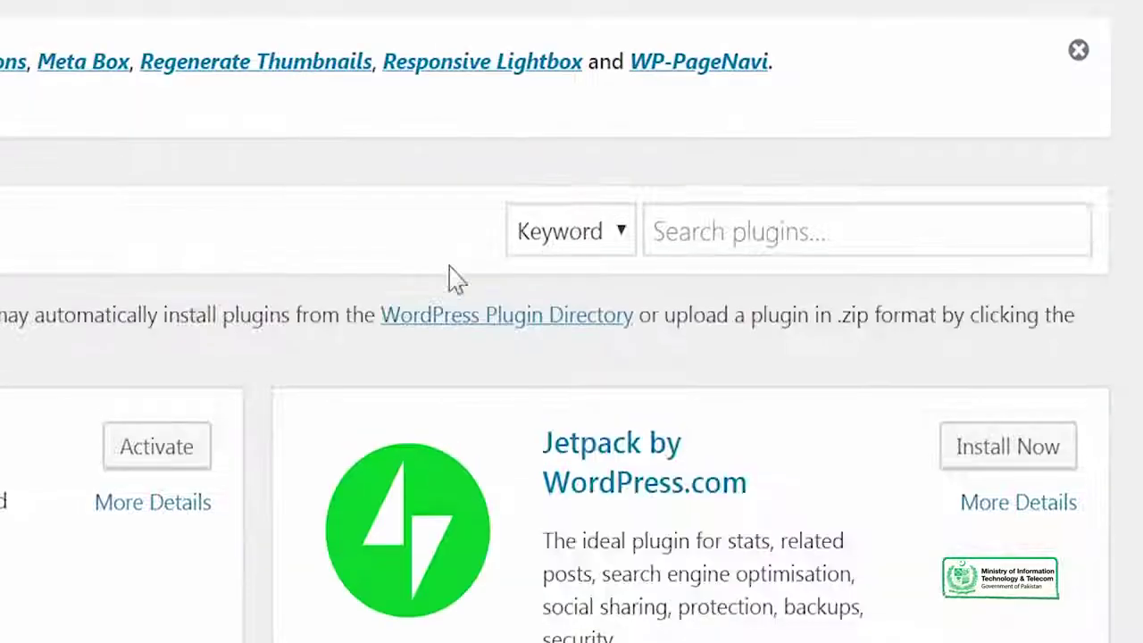
pyautogui.click(751, 230)
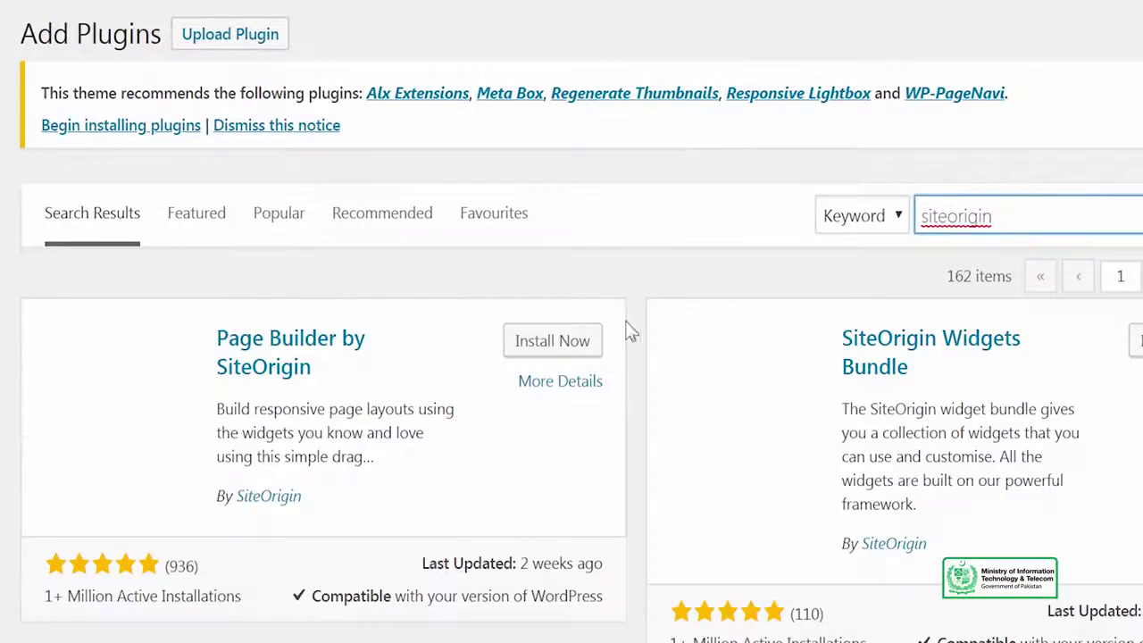
pyautogui.click(579, 349)
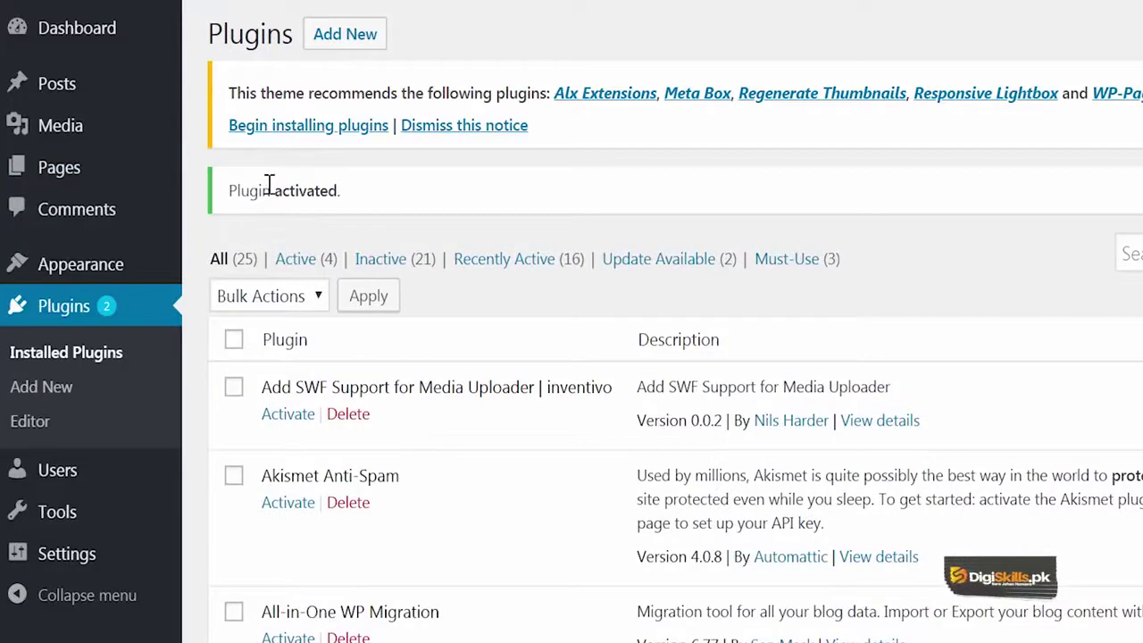
# Step: Create a new page via Pages > Add New
pyautogui.moveTo(162, 183)
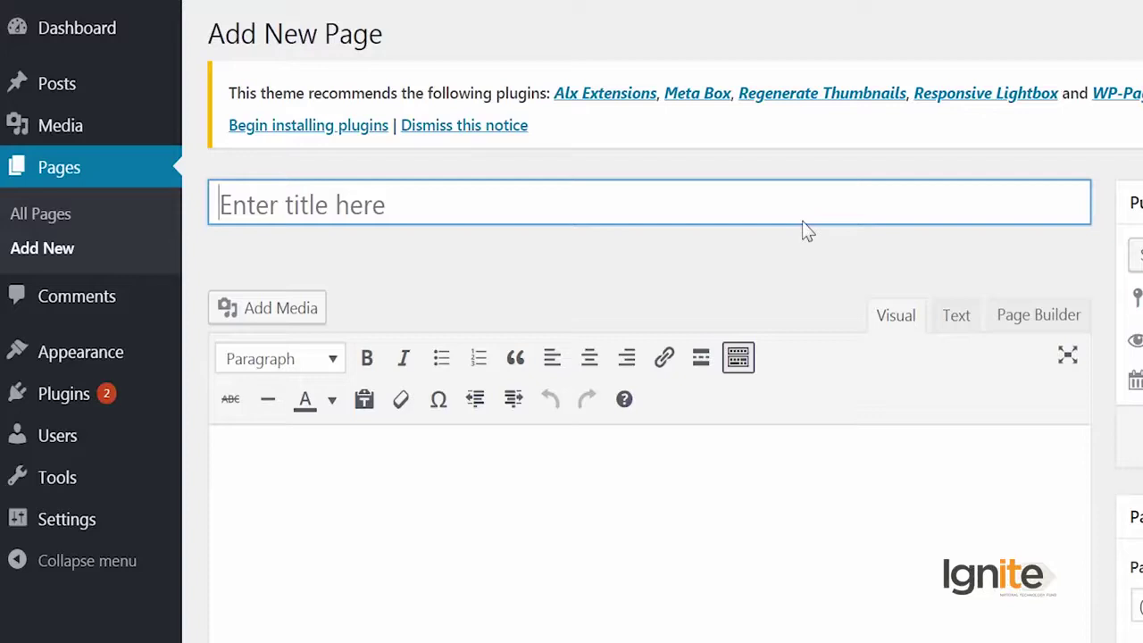
# Step: Enter the title and the greeting 'Hello This is my new page', then switch to Page Builder
pyautogui.write('This is a new page bui')
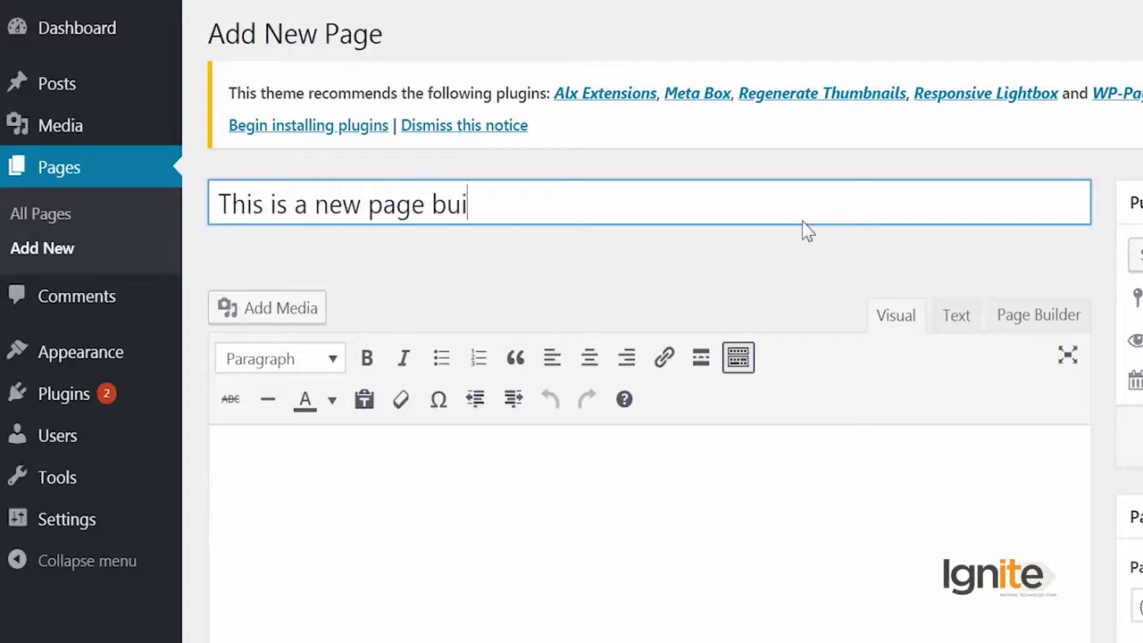
pyautogui.write('lt with Page Builder')
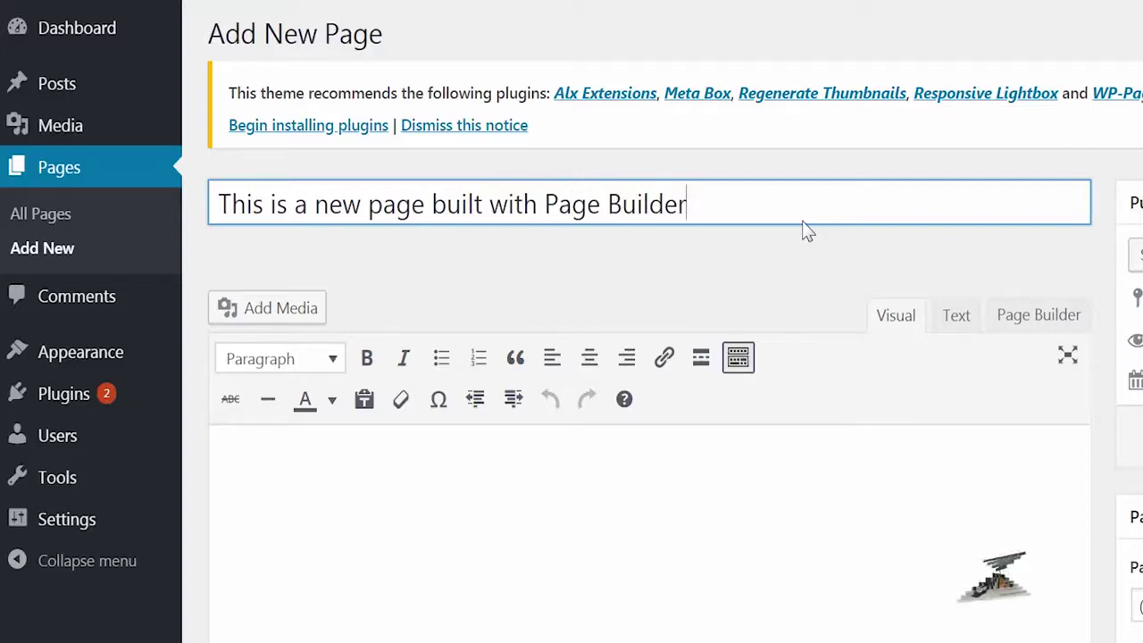
pyautogui.press('Tab')
pyautogui.write('Hello')
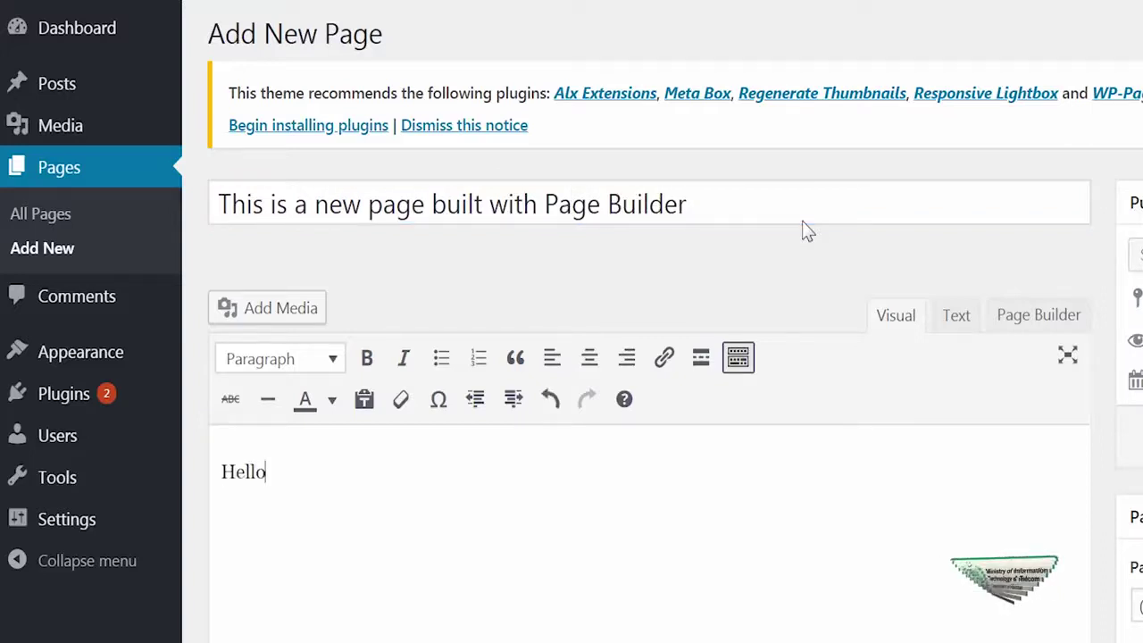
pyautogui.write(' This is my new page')
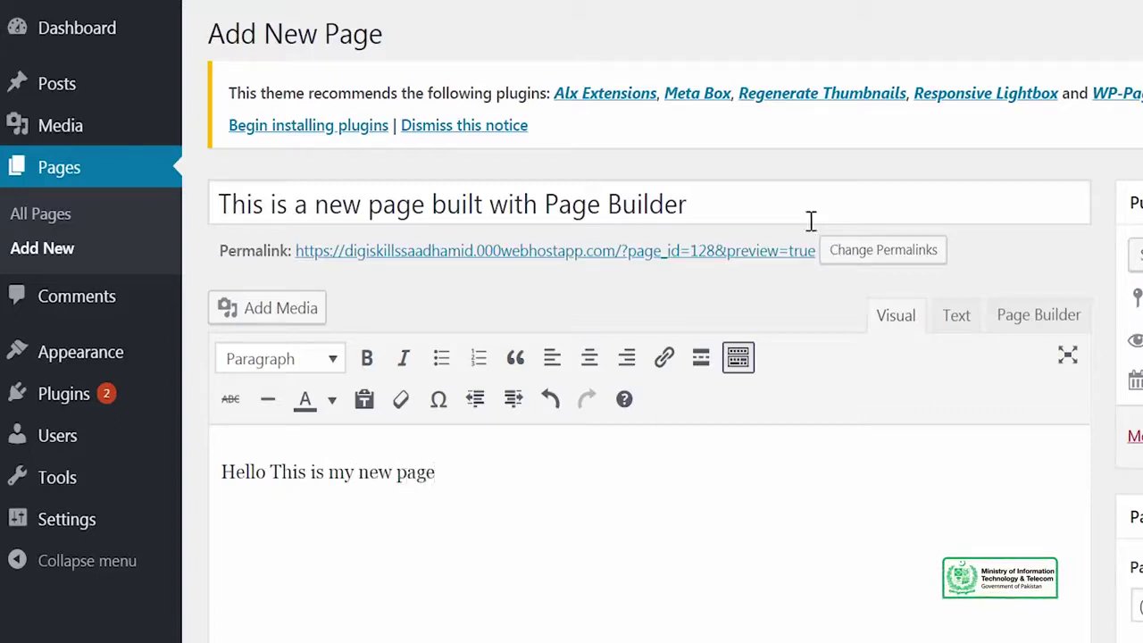
pyautogui.click(996, 317)
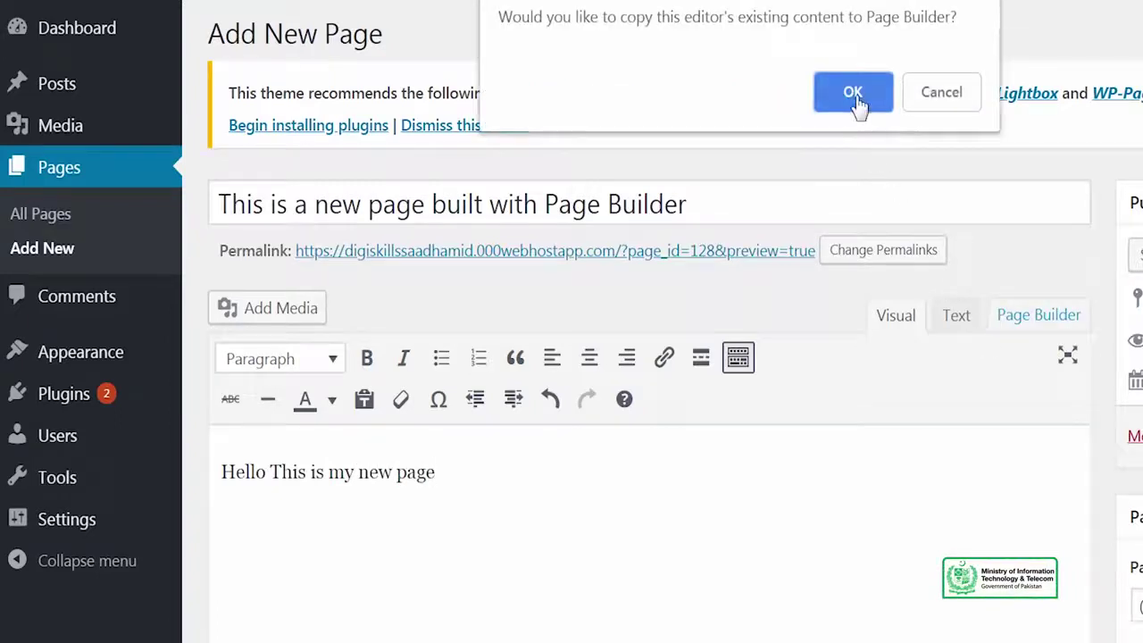
# Step: Copy the greeting into Page Builder and insert a prebuilt layout from the Layouts Directory
pyautogui.click(853, 93)
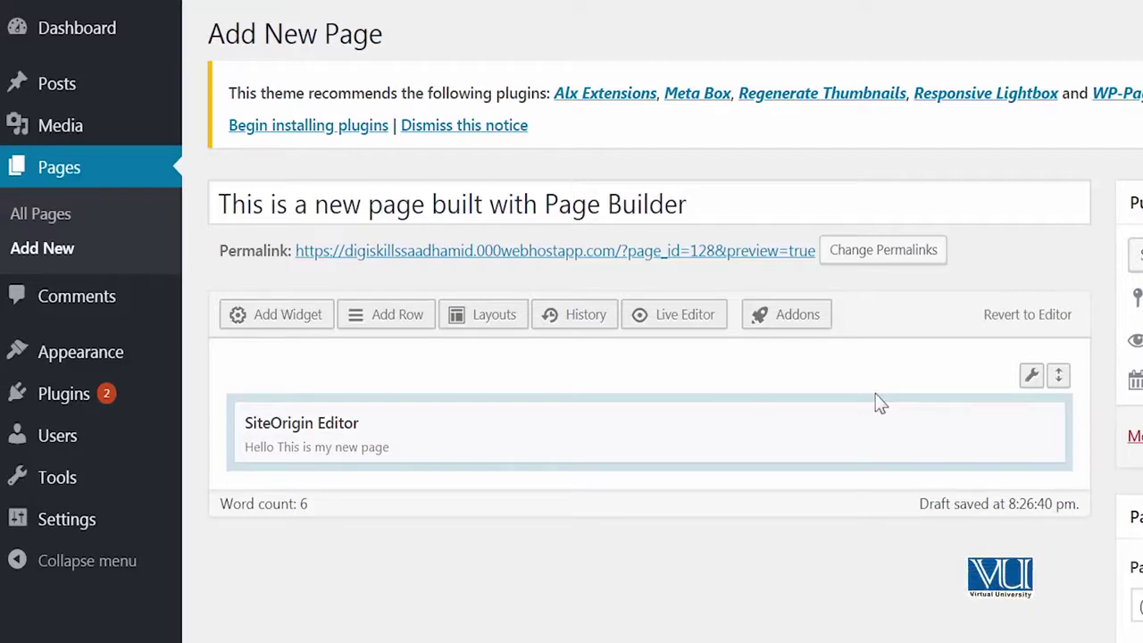
pyautogui.click(509, 322)
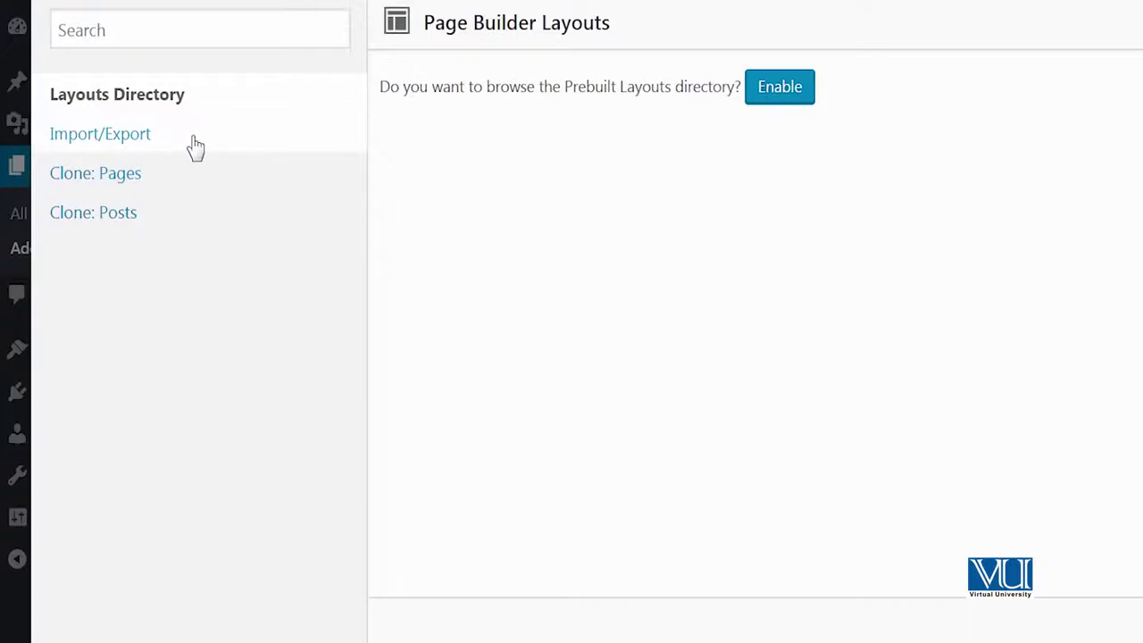
pyautogui.click(790, 92)
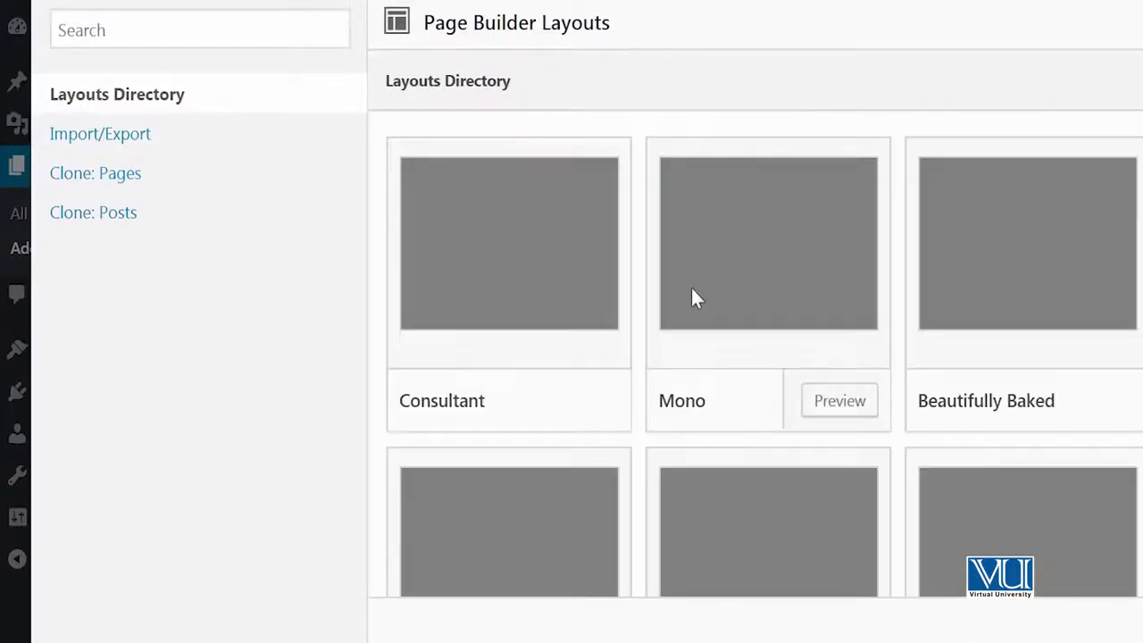
pyautogui.moveTo(613, 370)
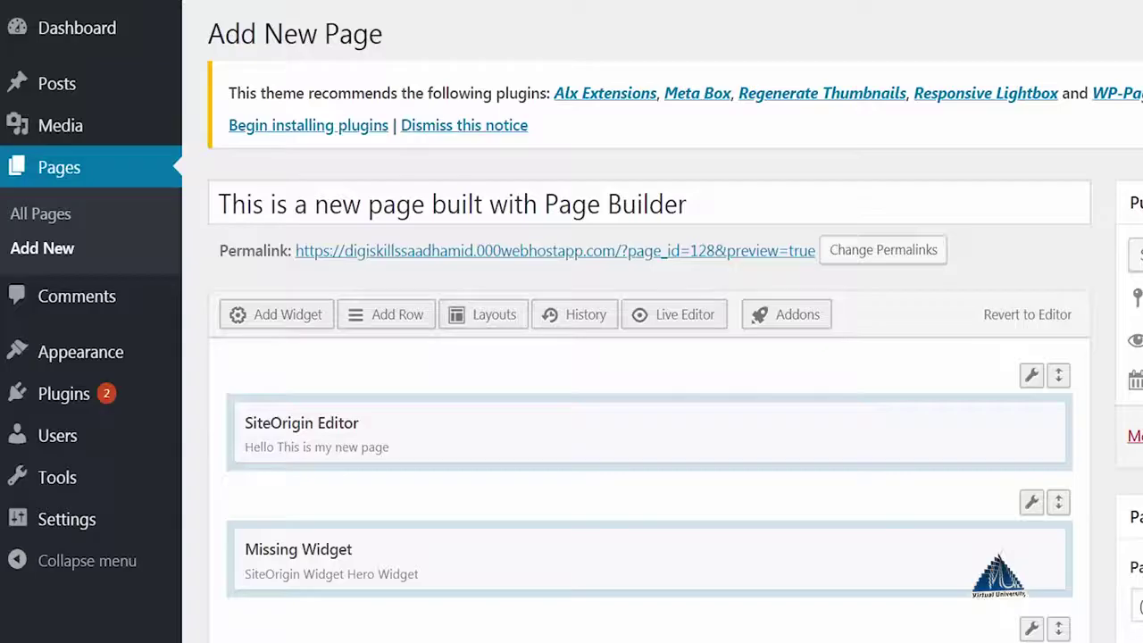
pyautogui.scroll(-3, 652, 358)
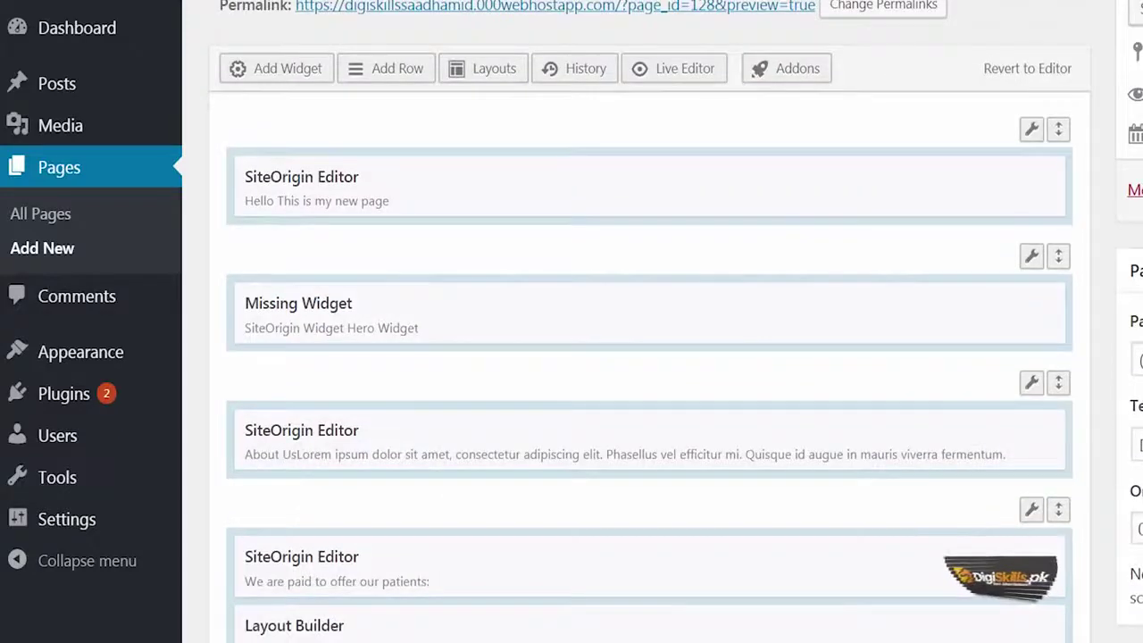
# Step: Publish the page and view the live version in a new tab
pyautogui.click(1031, 177)
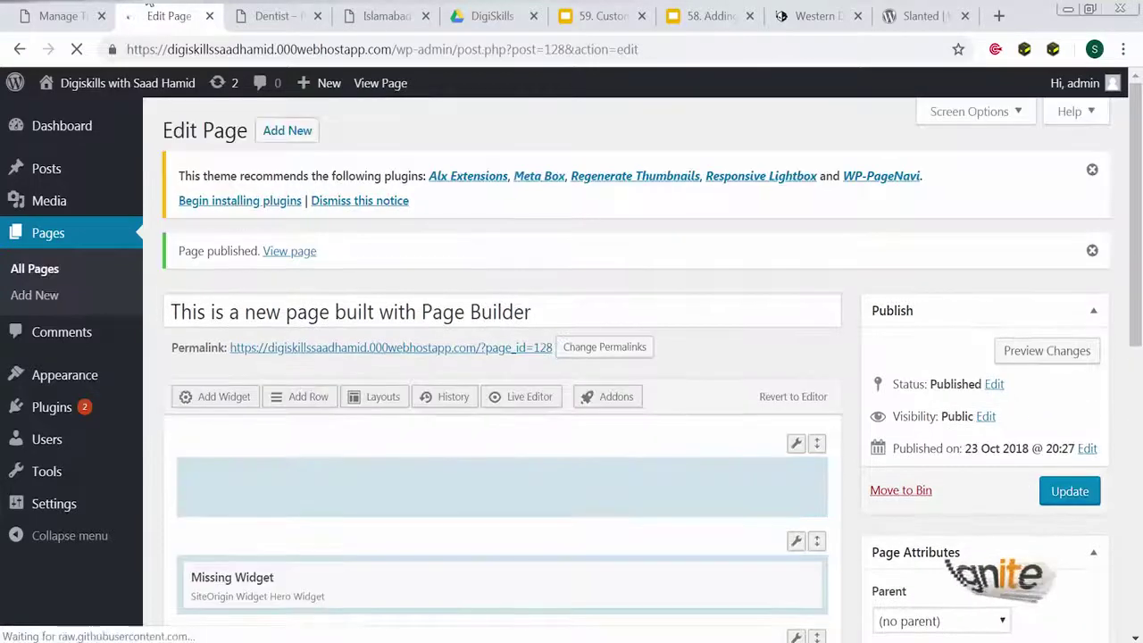
pyautogui.rightClick(290, 251)
pyautogui.click(357, 266)
pyautogui.hotkey('ctrl', '4')
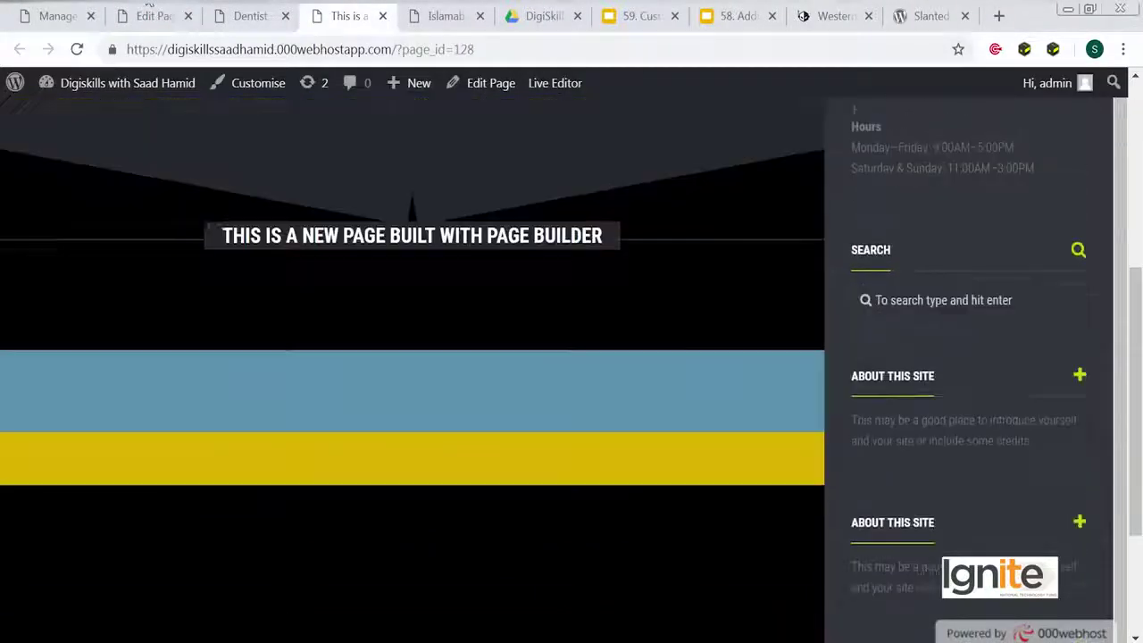
pyautogui.click(149, 4)
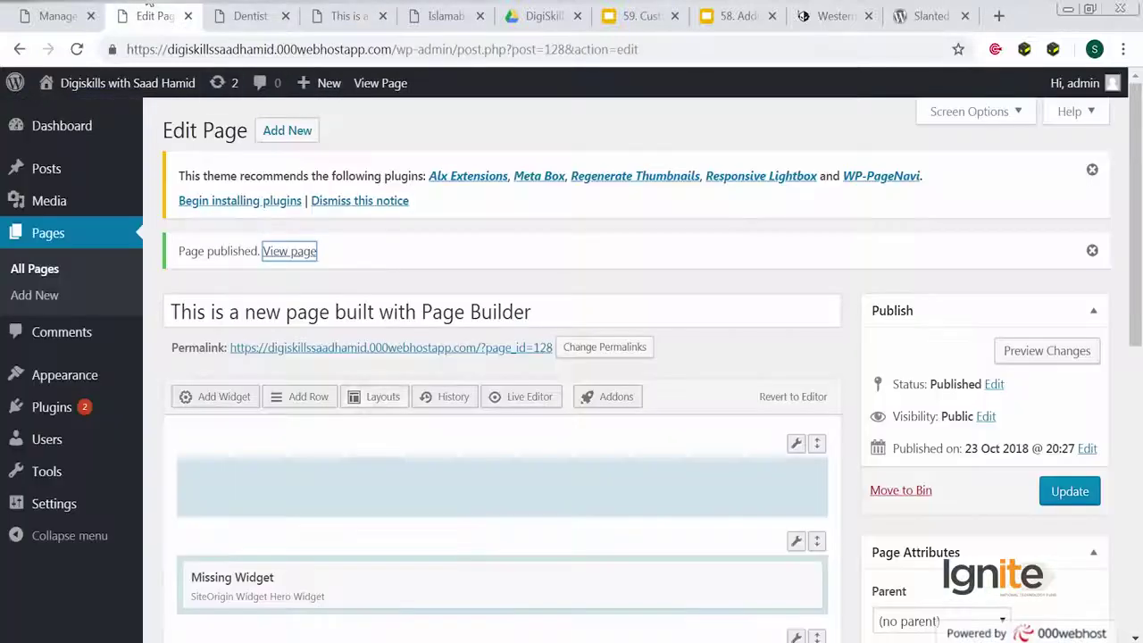
pyautogui.hotkey('ctrl', 'Tab')
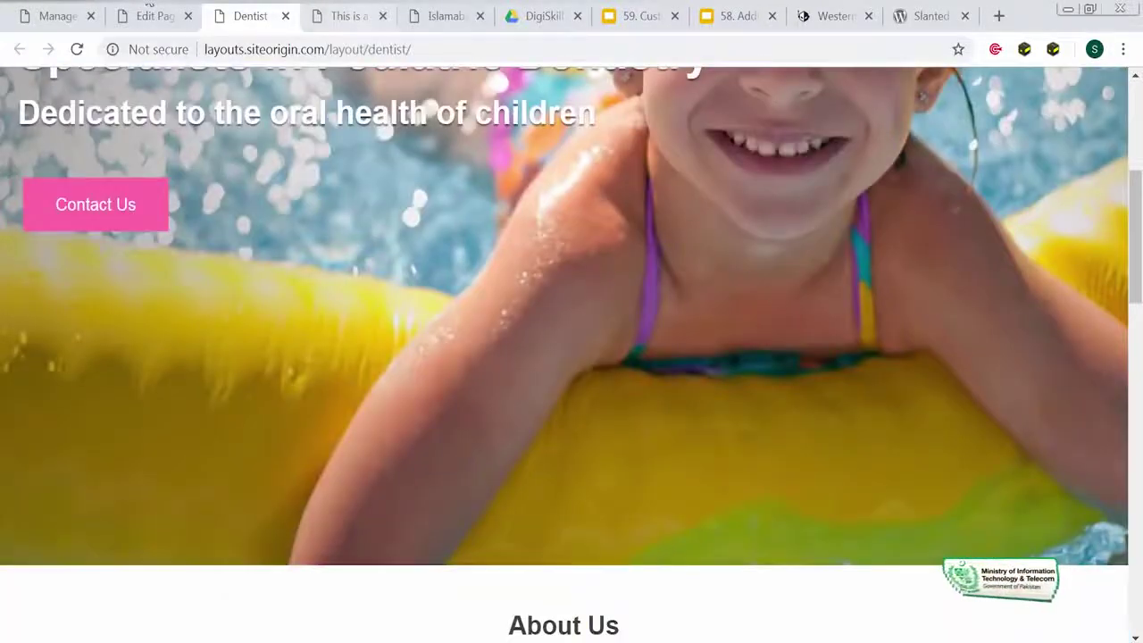
pyautogui.hotkey('ctrl', 'Tab')
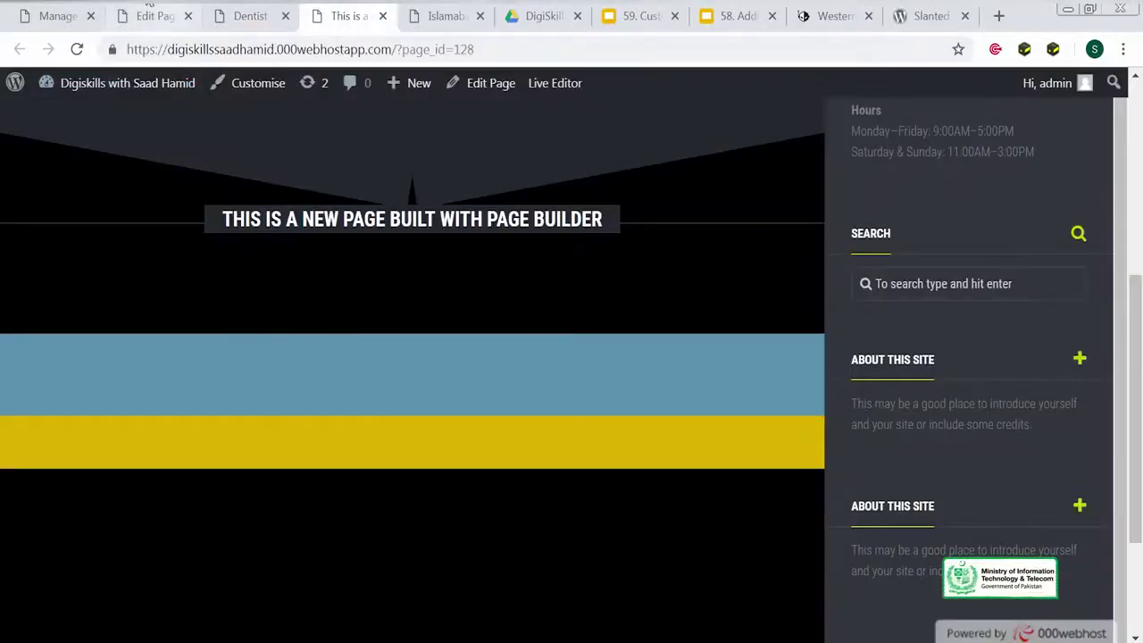
pyautogui.click(149, 4)
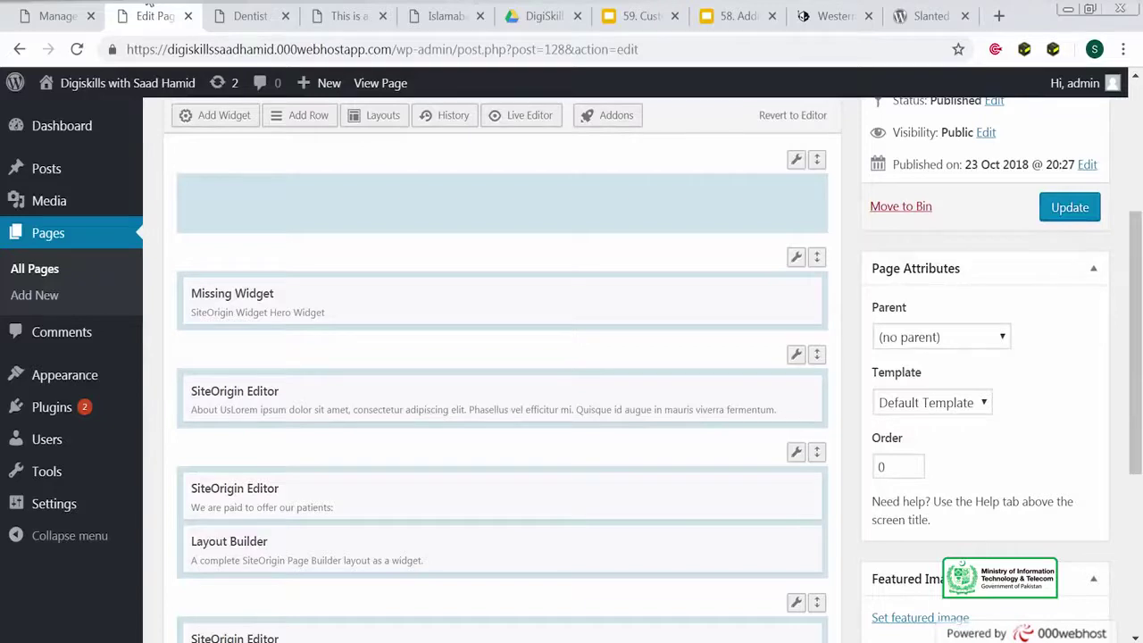
pyautogui.moveTo(446, 402)
pyautogui.mouseDown()
pyautogui.moveTo(441, 284)
pyautogui.moveTo(436, 534)
pyautogui.moveTo(440, 308)
pyautogui.moveTo(448, 537)
pyautogui.moveTo(469, 487)
pyautogui.moveTo(446, 393)
pyautogui.mouseUp()
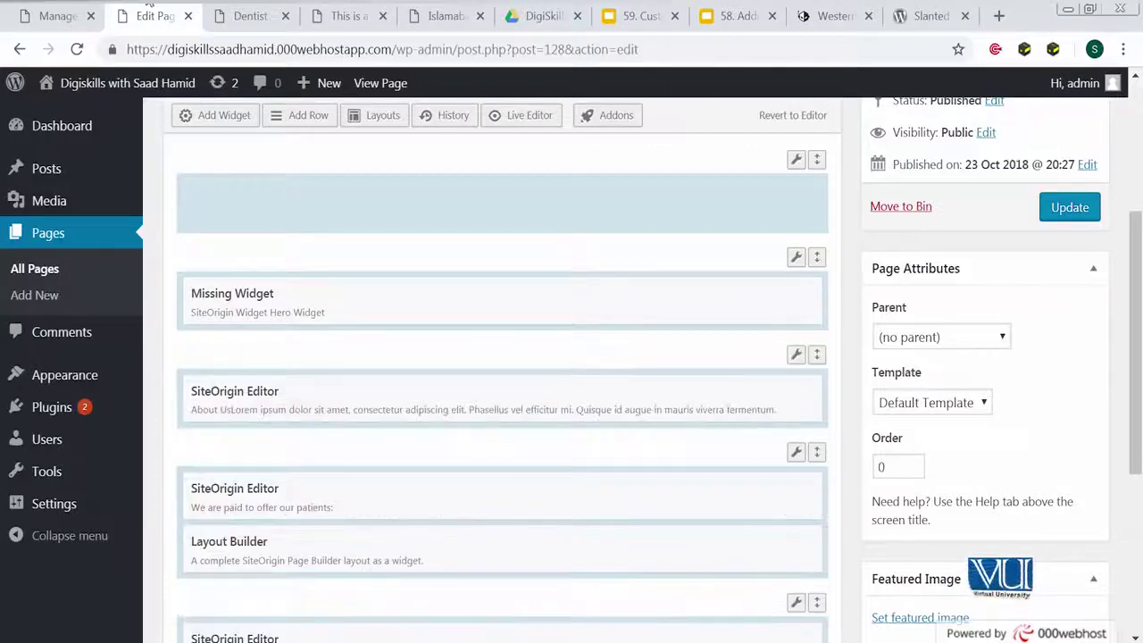